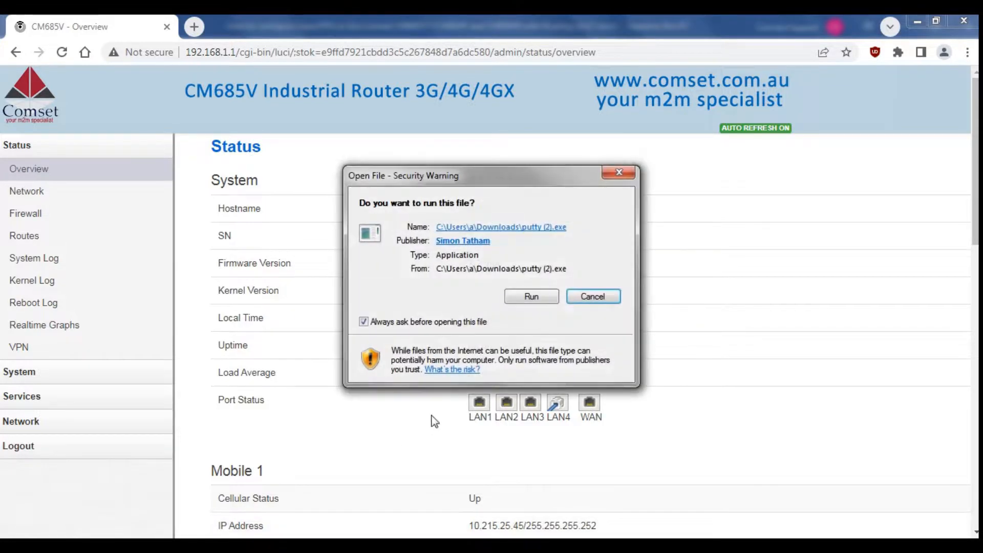
Start a PuTTY SSH session to the router at 192.168.1.1 on port 22.
{"action": "left_click", "coordinate": [527, 294]}
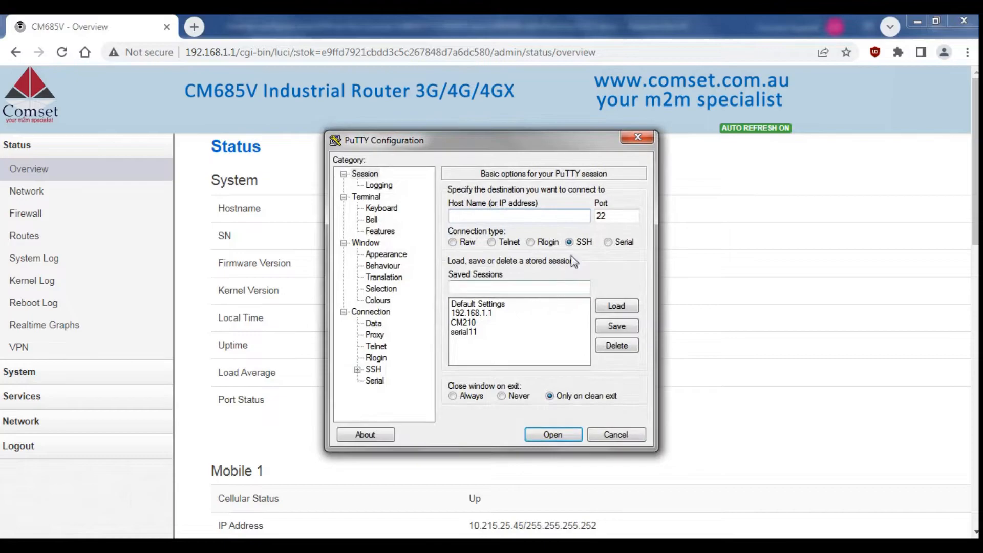
{"action": "type", "text": "192.168.1.1"}
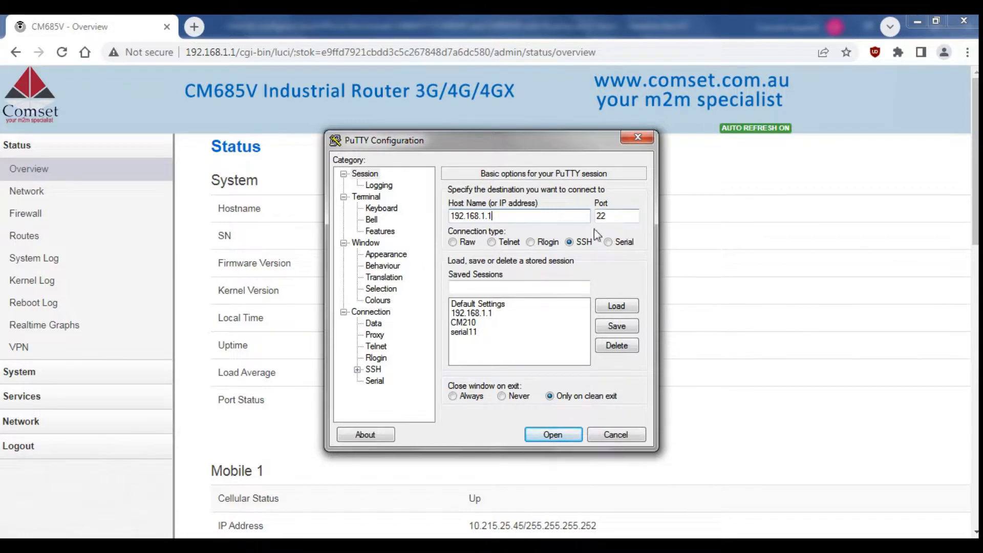
{"action": "left_click", "coordinate": [552, 434]}
Log in with the router's username and password, then enter the cd /etc/easy-rsa command.
{"action": "type", "text": "router"}
{"action": "key", "text": "Return"}
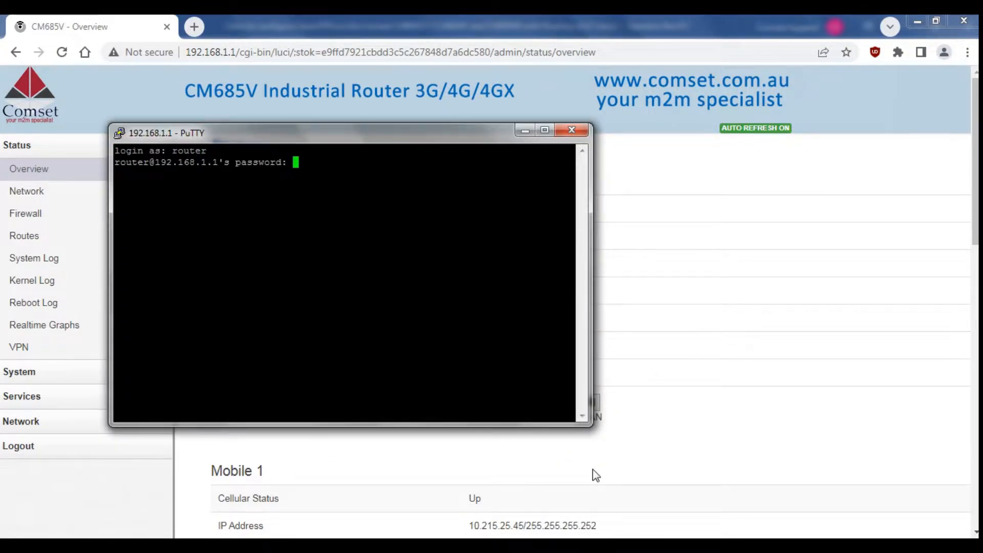
{"action": "key", "text": "Return"}
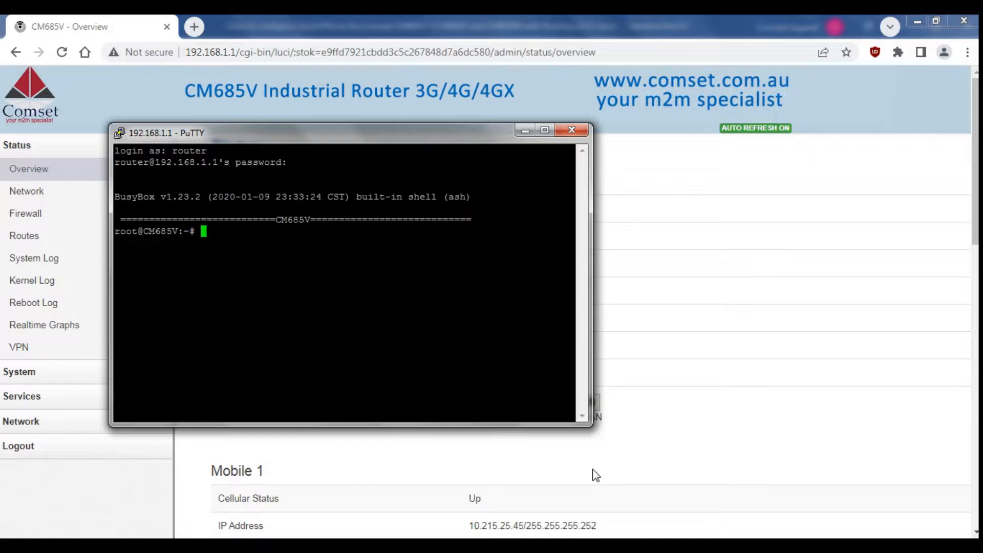
{"action": "type", "text": "cd /etc/"}
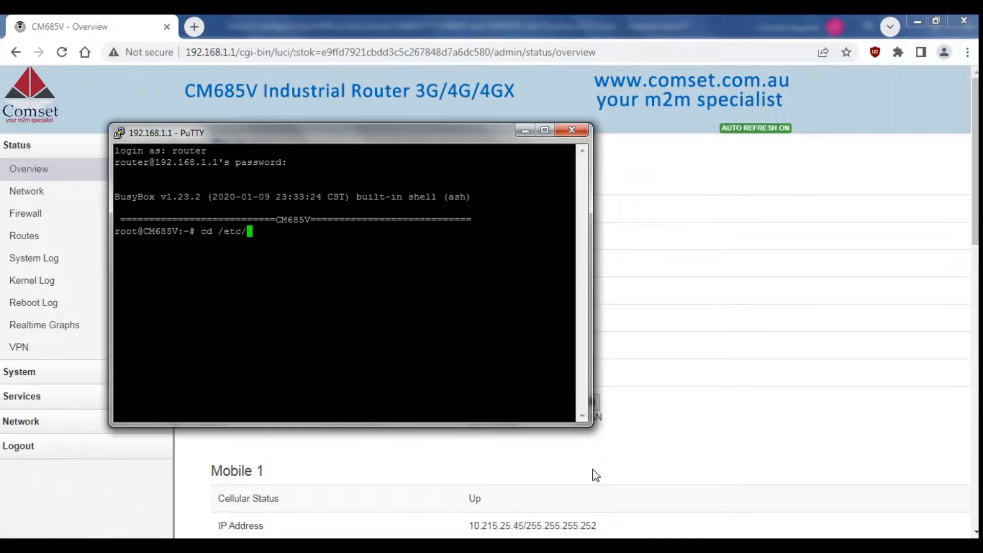
{"action": "type", "text": "easy-rsa"}
Switch to /etc/easy-rsa and run easyrsa init-pki, answering yes to remove the old PKI.
{"action": "key", "text": "Return"}
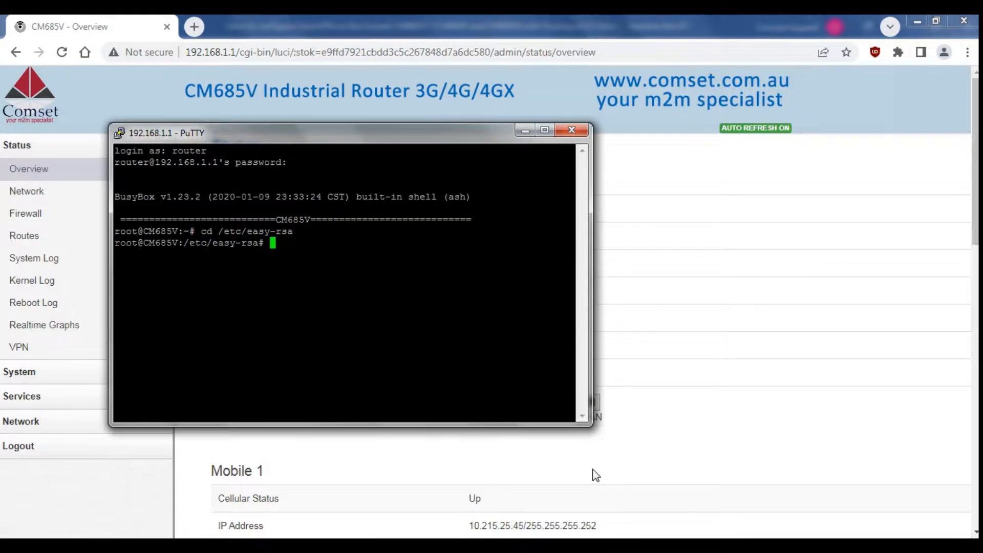
{"action": "type", "text": "easyrsa init-"}
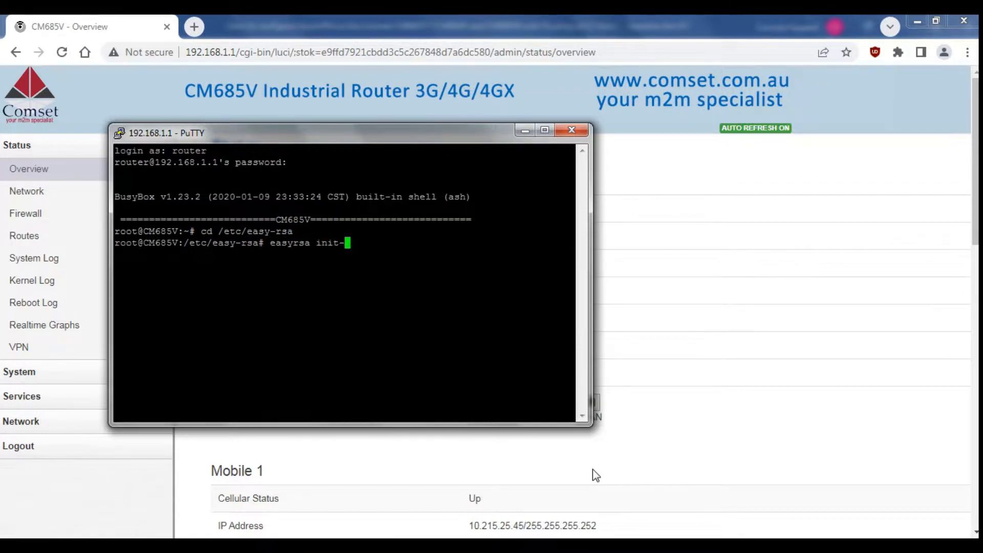
{"action": "type", "text": "pki"}
{"action": "key", "text": "Return"}
{"action": "type", "text": "yes"}
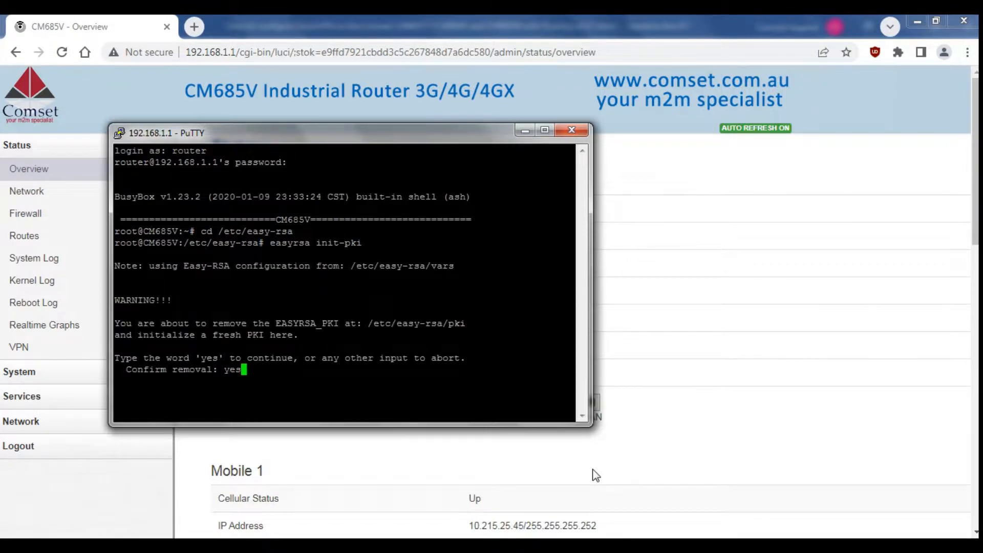
{"action": "key", "text": "Return"}
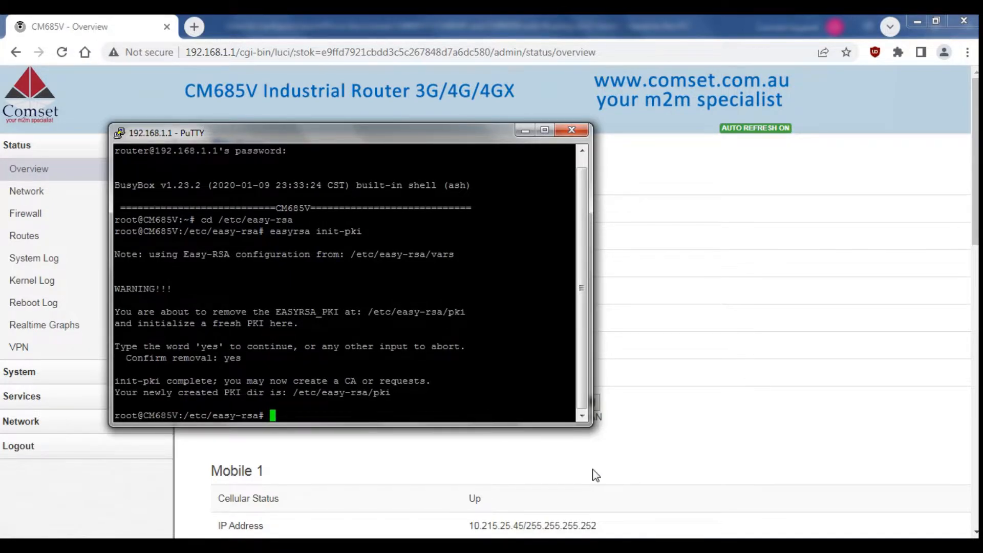
{"action": "type", "text": "easyrsa build-ca"}
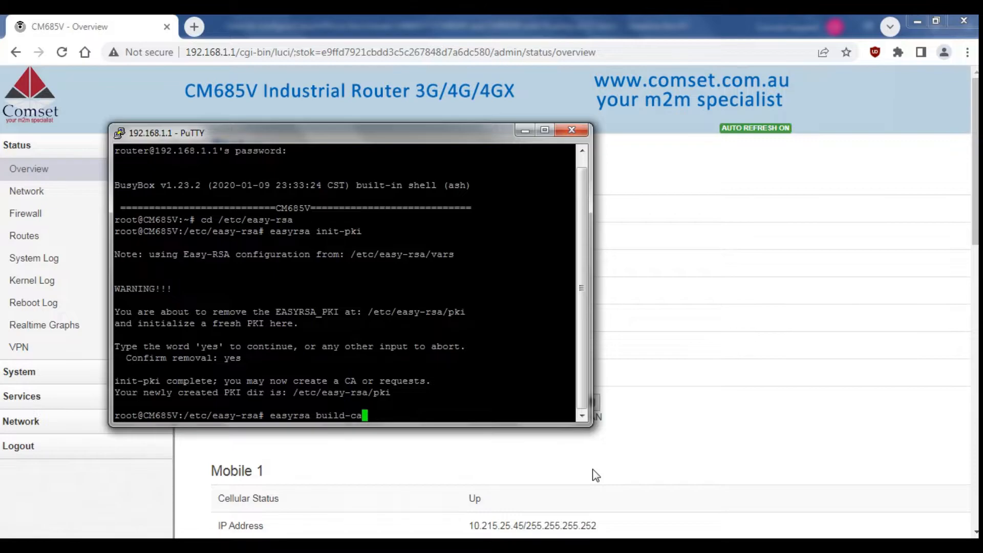
Build the Comset-CA certificate authority with a pass phrase, then run easyrsa gen-dh for 2048-bit DH parameters.
{"action": "key", "text": "Return"}
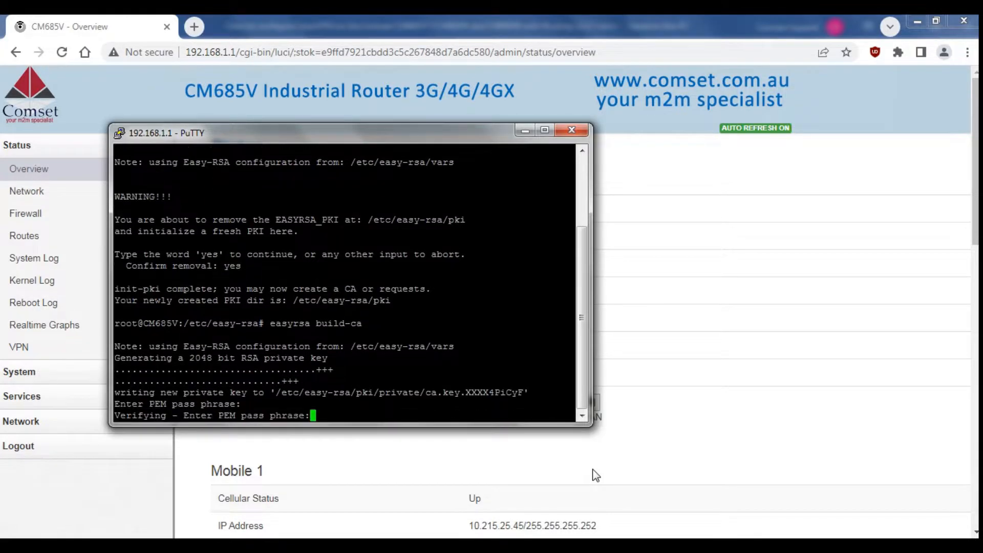
{"action": "key", "text": "Return"}
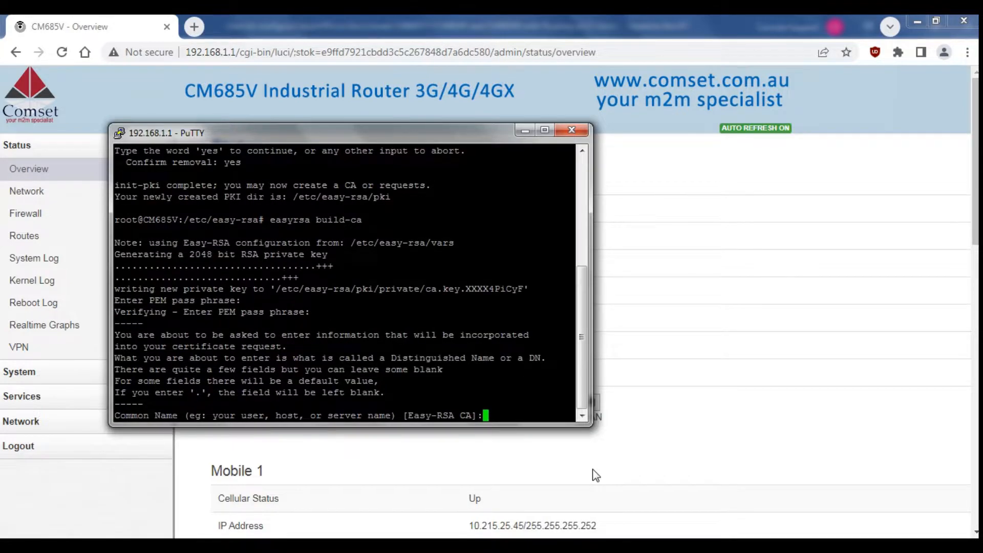
{"action": "type", "text": "Comset-CA"}
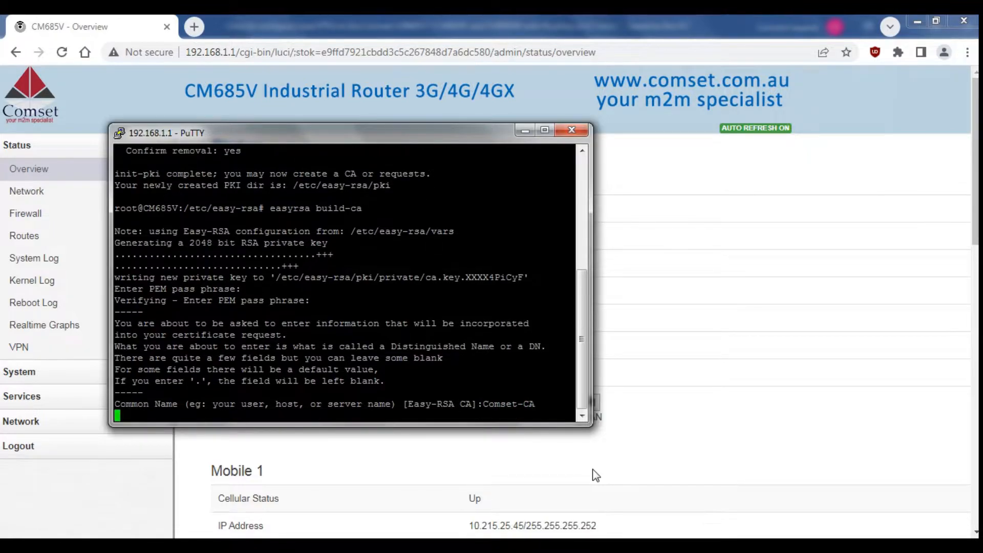
{"action": "key", "text": "Return"}
{"action": "type", "text": "easyrsa gen-dh"}
{"action": "key", "text": "Return"}
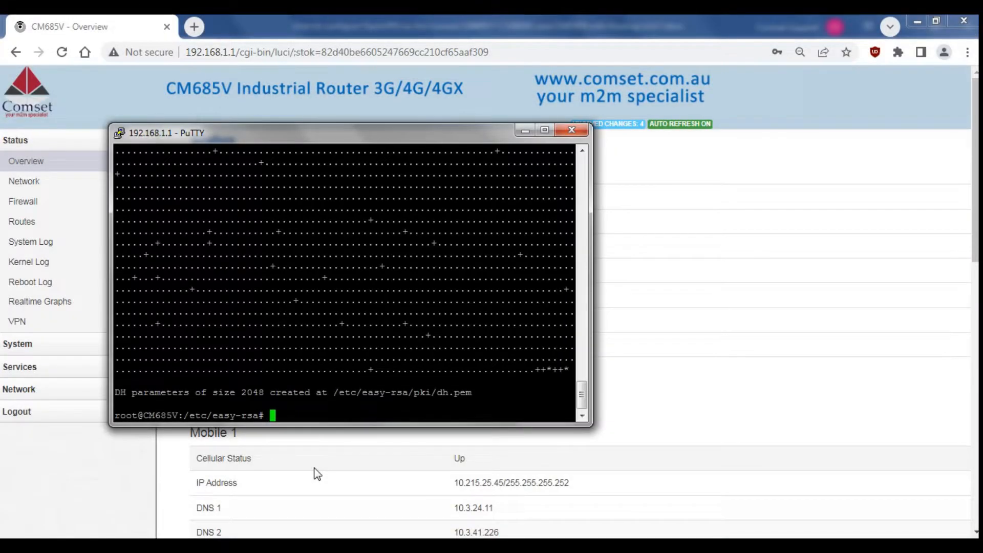
Run easyrsa gen-req server nopass with the common name server.
{"action": "type", "text": "easyrsa ge"}
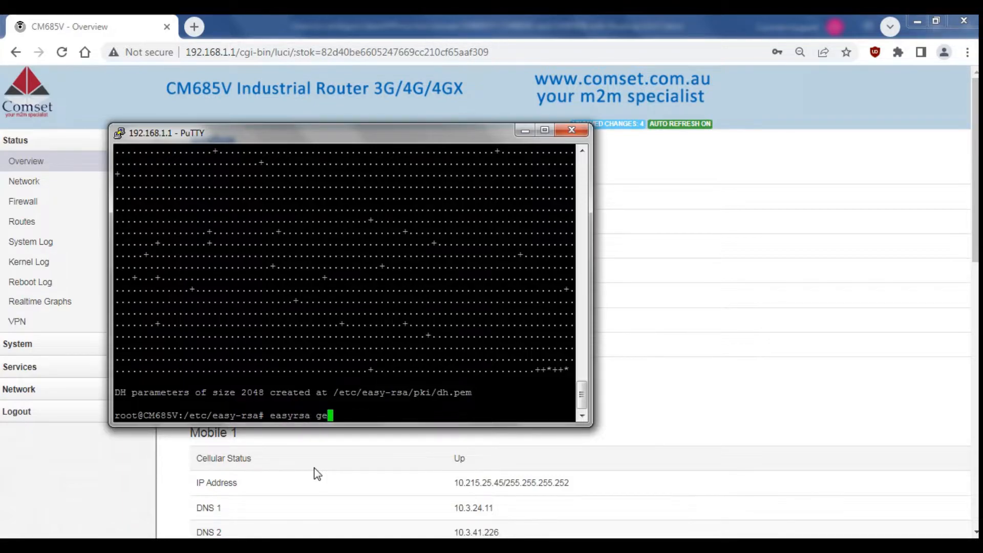
{"action": "type", "text": "n-req server nopass"}
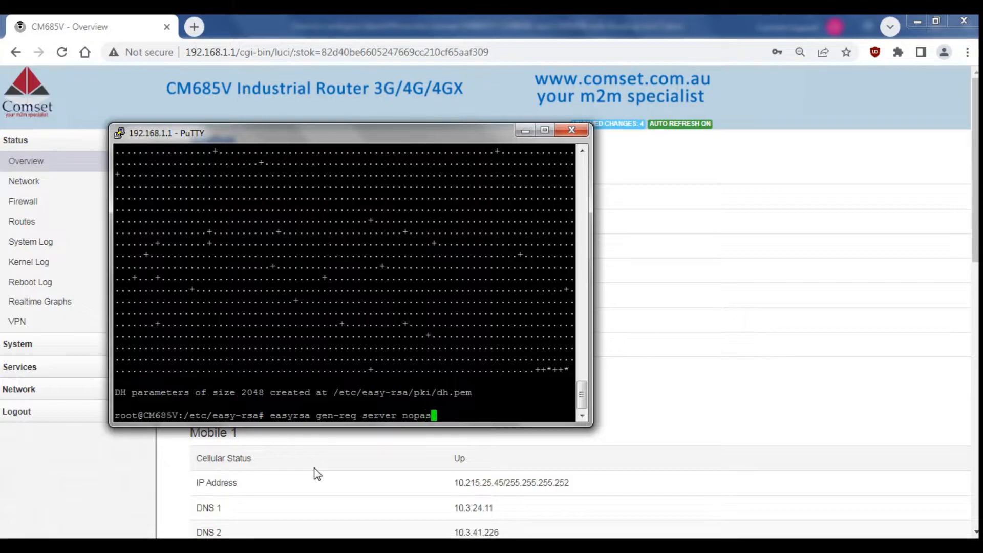
{"action": "key", "text": "Return"}
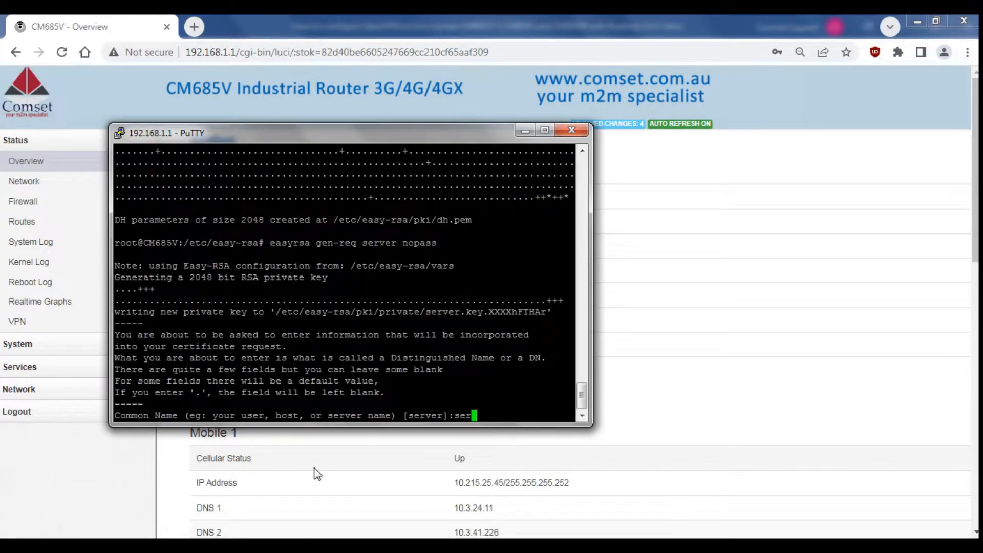
{"action": "type", "text": "server"}
{"action": "key", "text": "Return"}
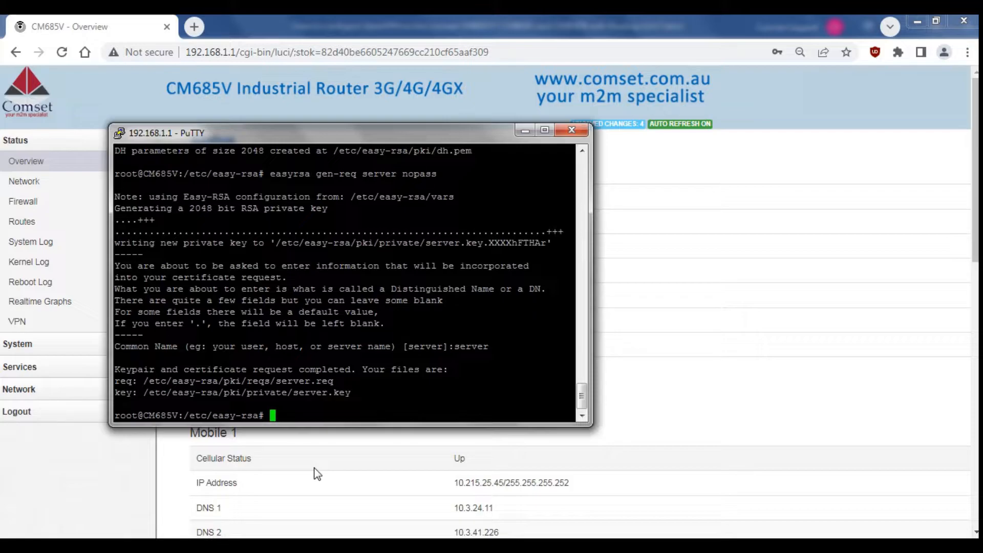
Run easyrsa sign server server, confirming with yes and the CA pass phrase.
{"action": "type", "text": "easyrsa sign "}
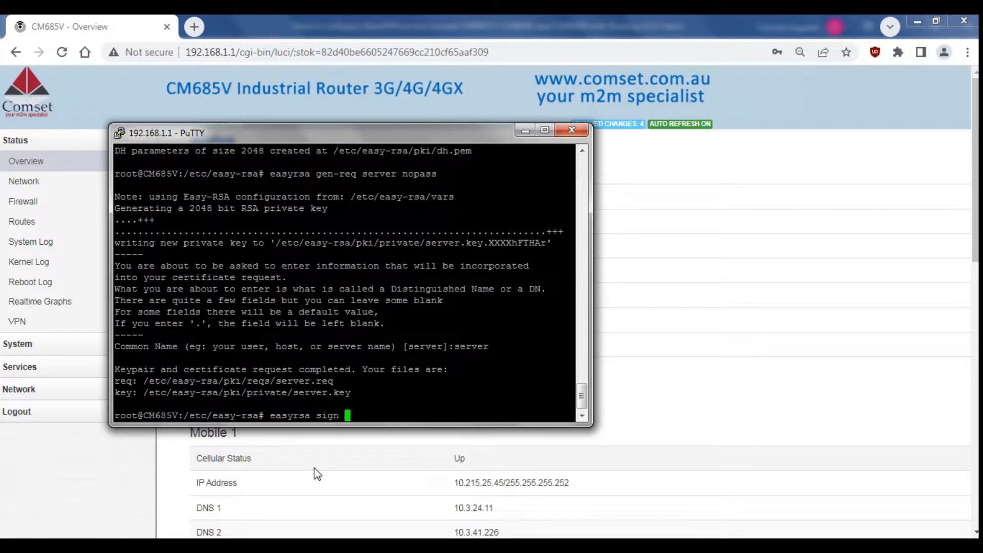
{"action": "type", "text": "server server"}
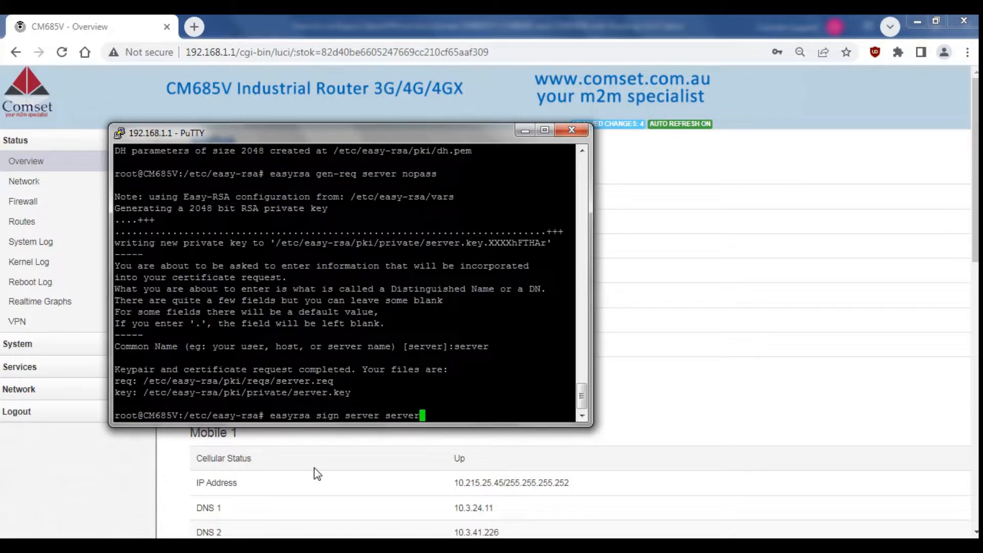
{"action": "key", "text": "Return"}
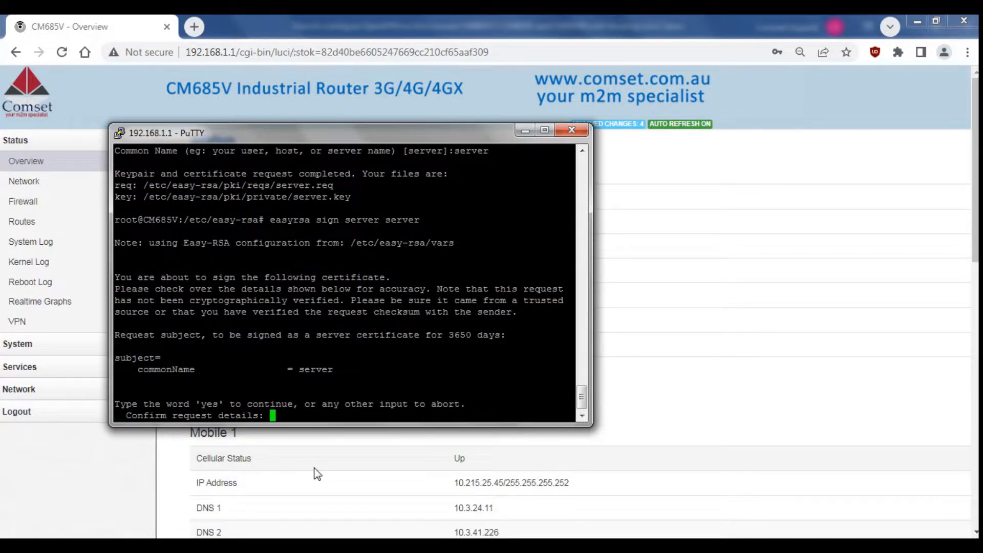
{"action": "type", "text": "yes"}
{"action": "key", "text": "Return"}
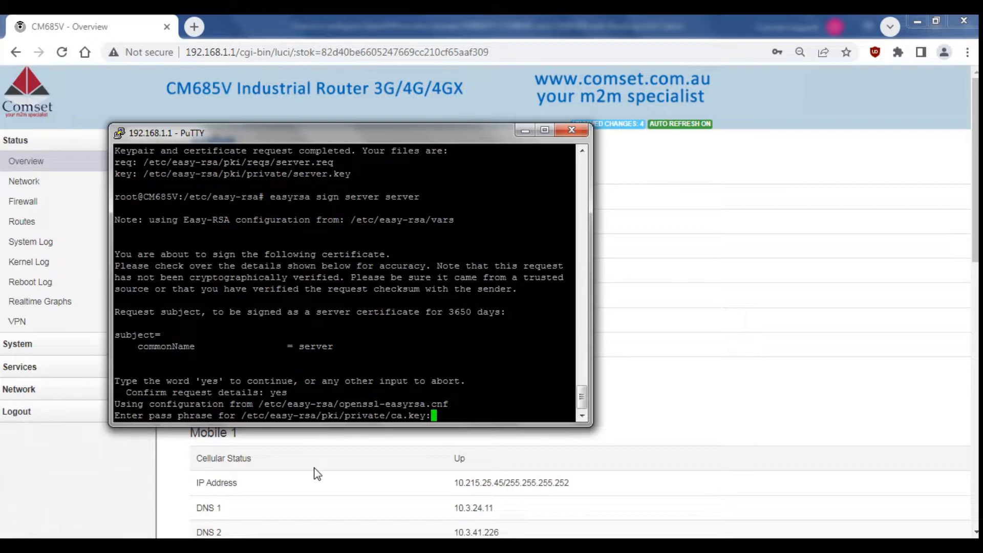
{"action": "key", "text": "Return"}
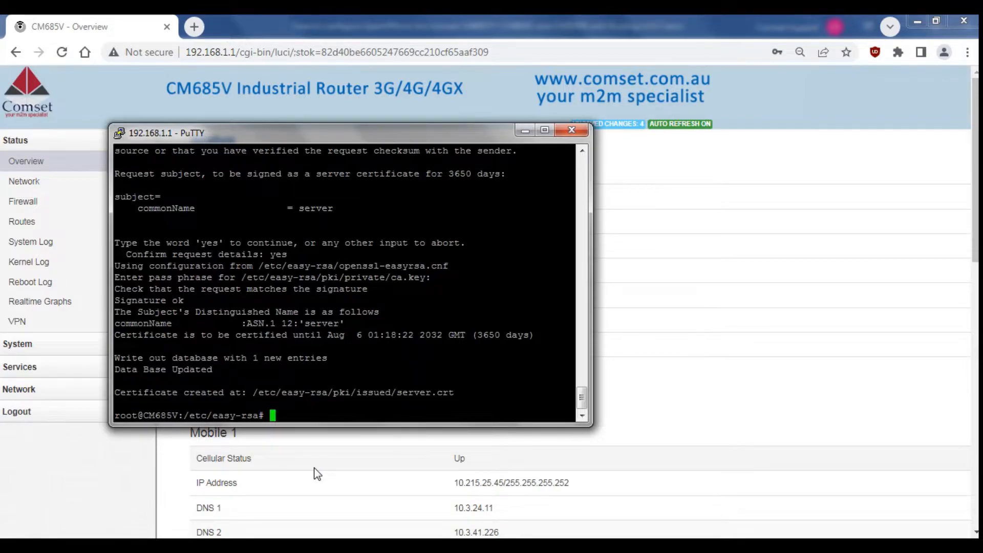
Run easyrsa gen-req client nopass with the common name client.
{"action": "type", "text": "easyrsa gen-req client no"}
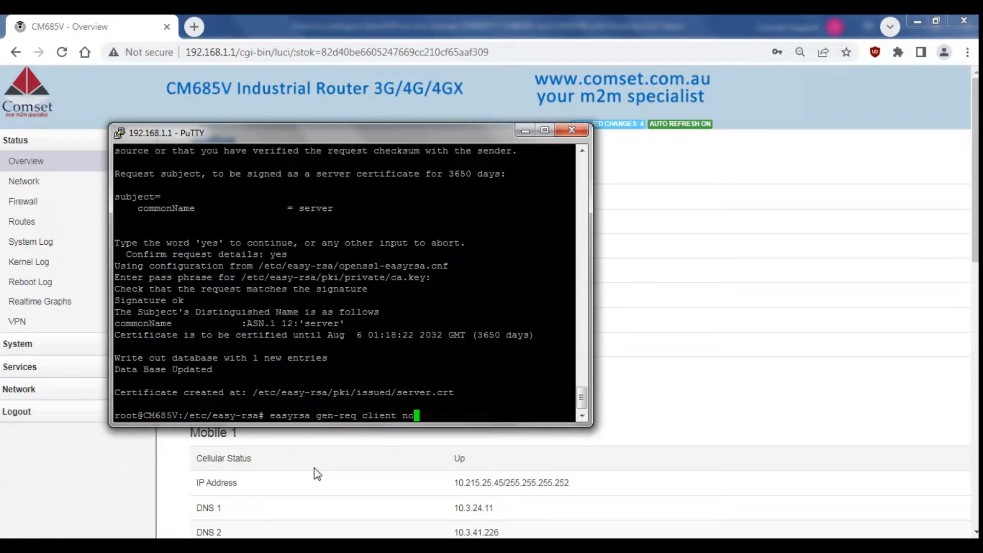
{"action": "type", "text": "pass"}
{"action": "key", "text": "Return"}
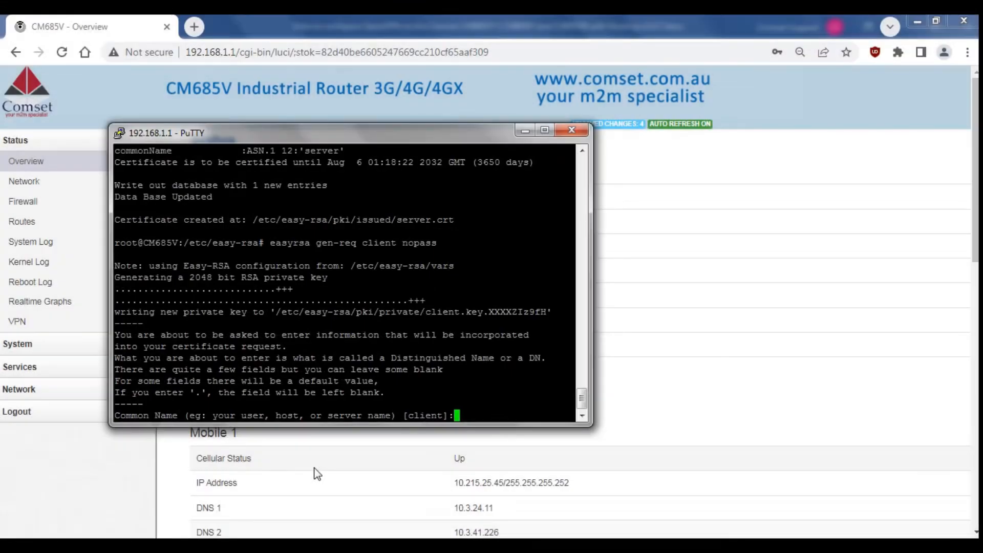
{"action": "type", "text": "client"}
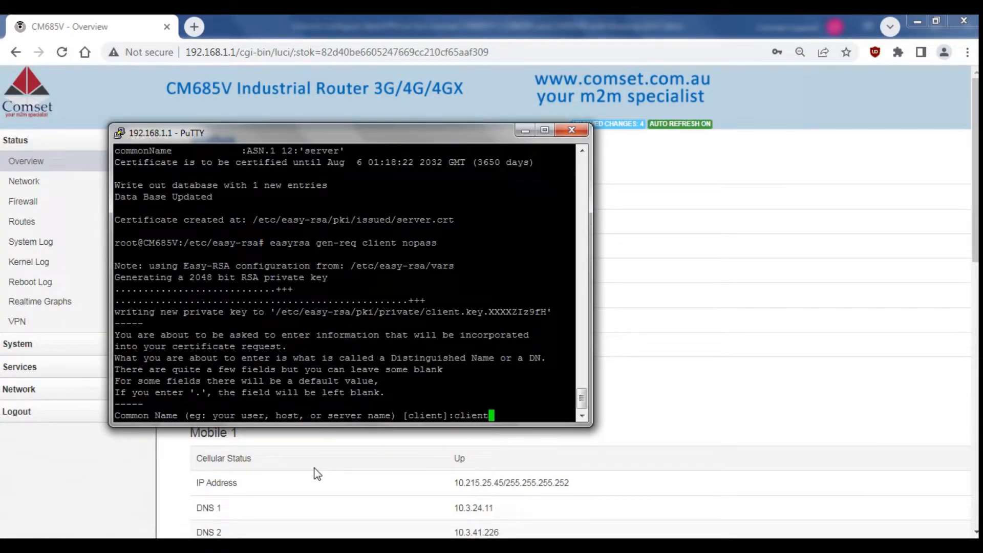
{"action": "key", "text": "Return"}
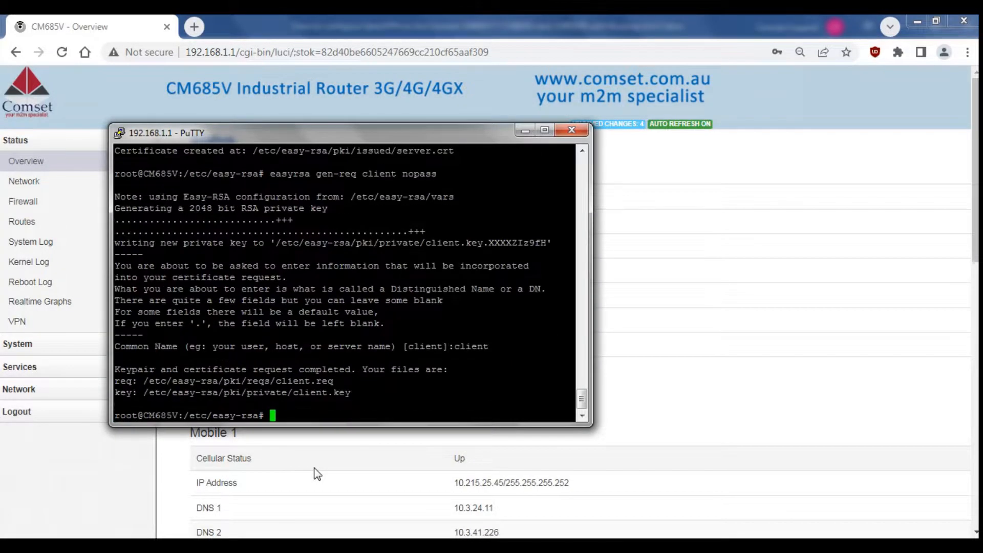
Run easyrsa sign client client and confirm the request details with yes.
{"action": "type", "text": "easyrsa sign client client"}
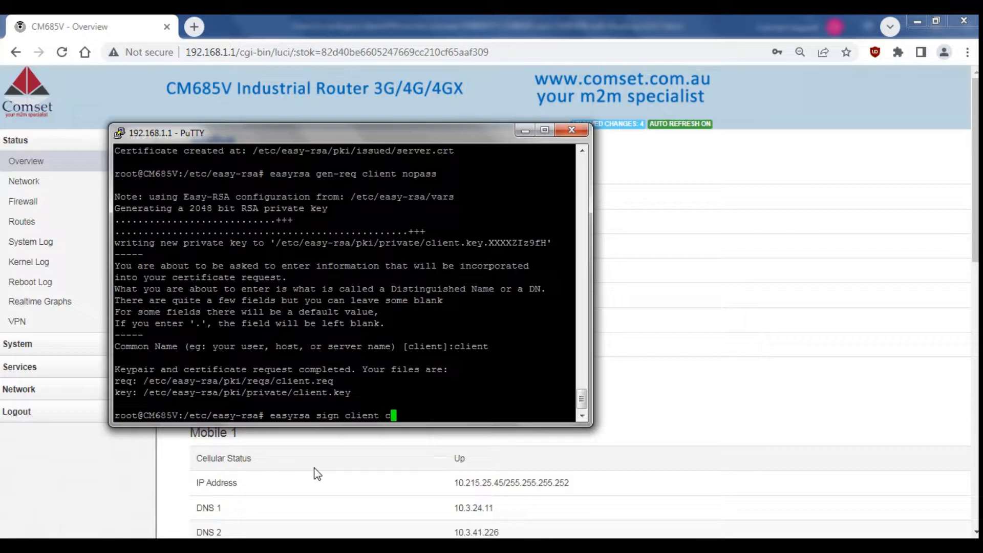
{"action": "key", "text": "Return"}
{"action": "type", "text": "yes"}
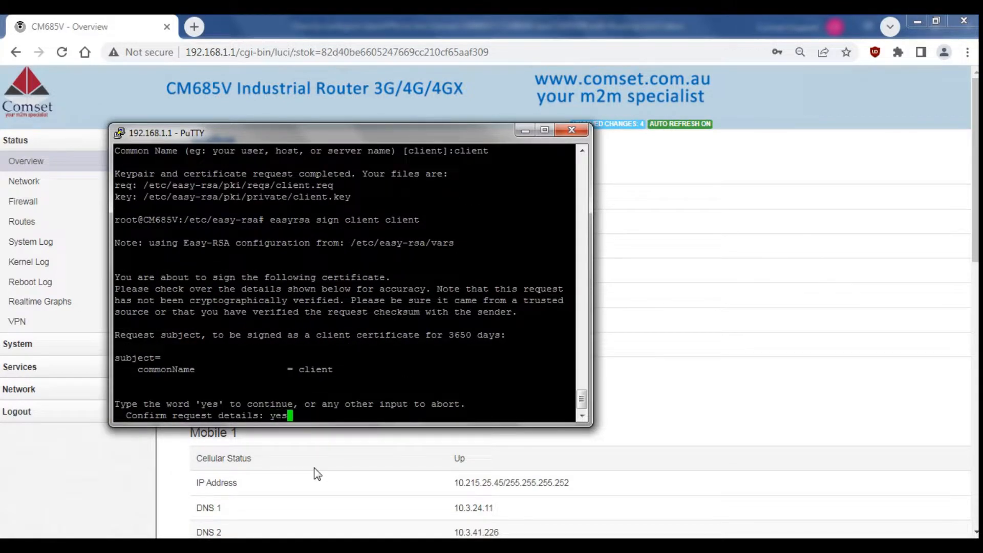
{"action": "key", "text": "Return"}
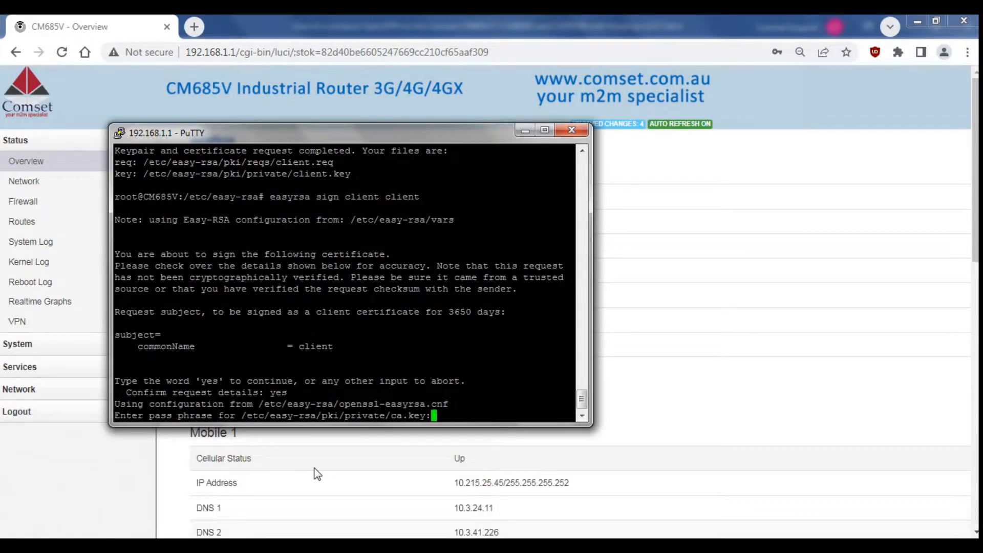
Enter the CA pass phrase to issue the client certificate, then log in to 192.168.1.1 over SFTP in WinSCP.
{"action": "key", "text": "Return"}
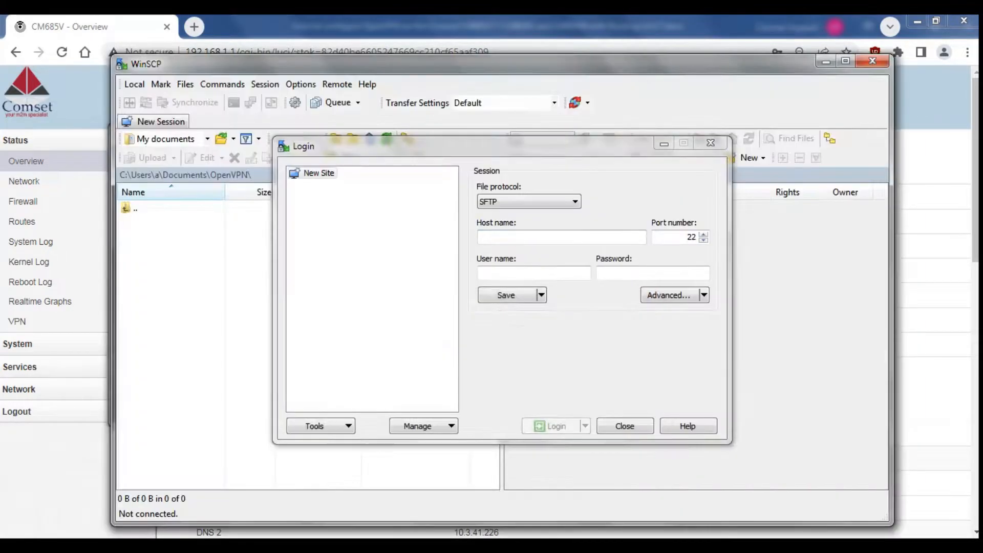
{"action": "left_click", "coordinate": [490, 236]}
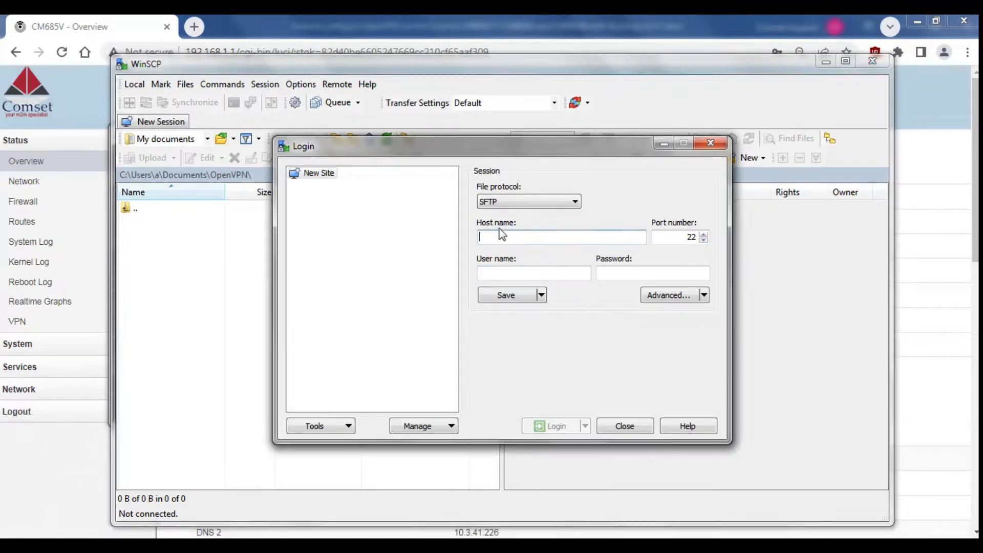
{"action": "type", "text": "192.168.1.1"}
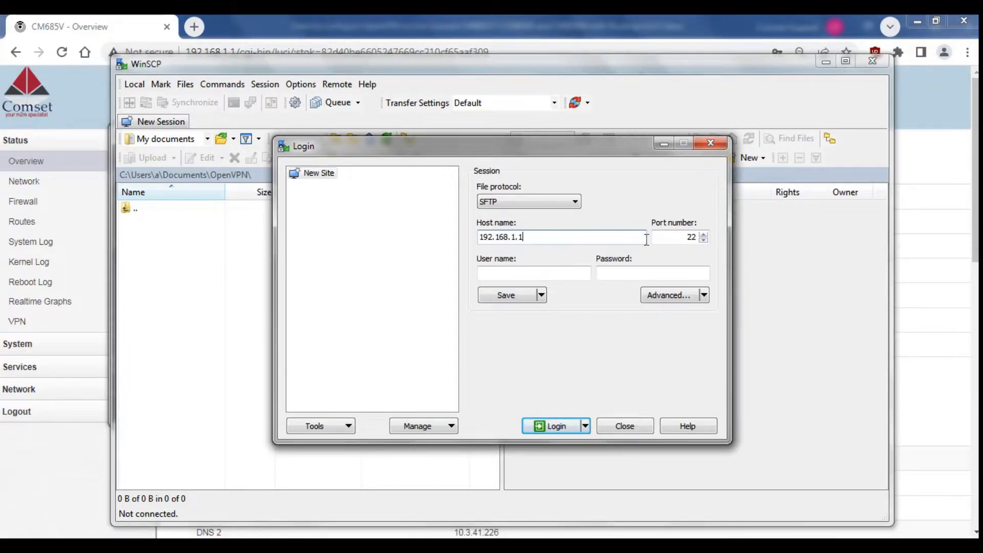
{"action": "left_click", "coordinate": [573, 271]}
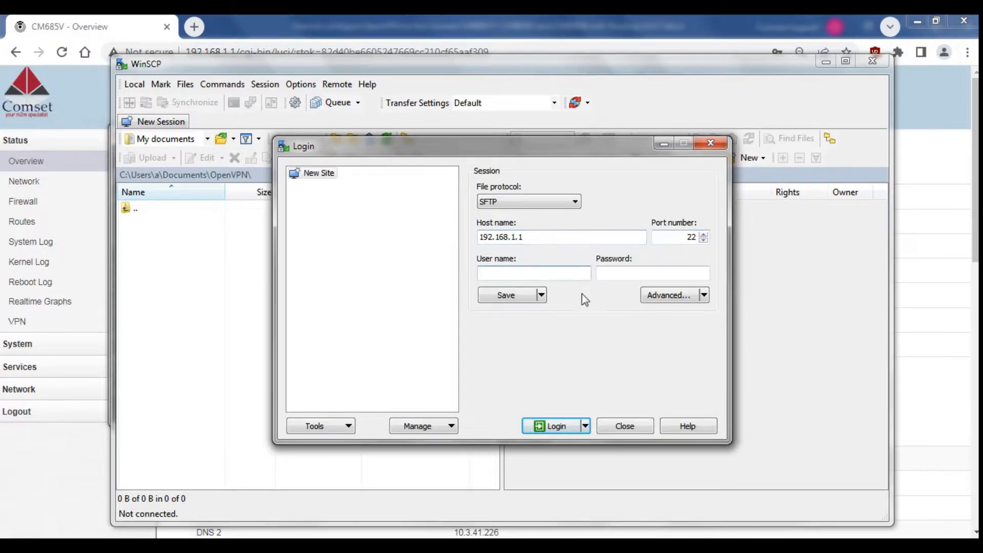
{"action": "type", "text": "router"}
{"action": "key", "text": "Tab"}
{"action": "type", "text": "*********"}
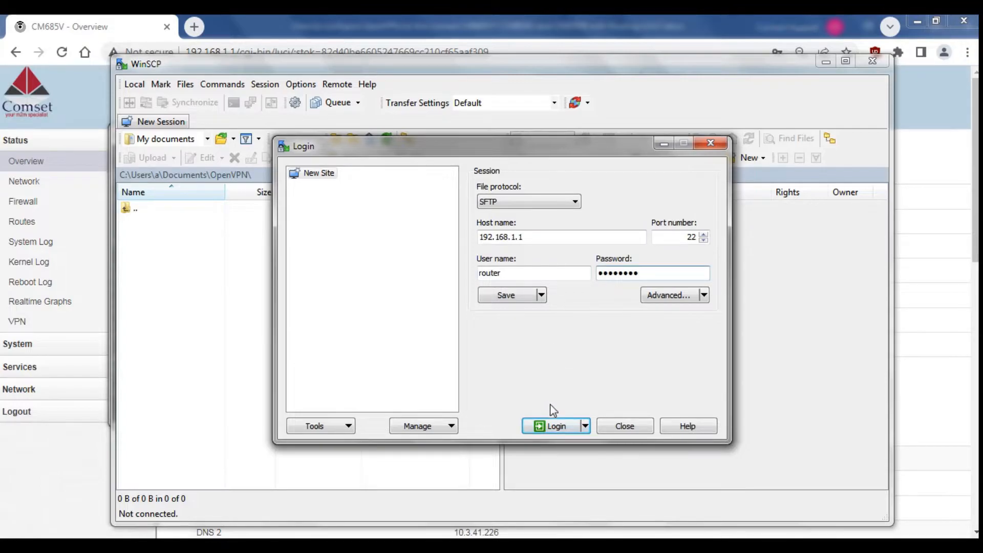
{"action": "left_click", "coordinate": [558, 425]}
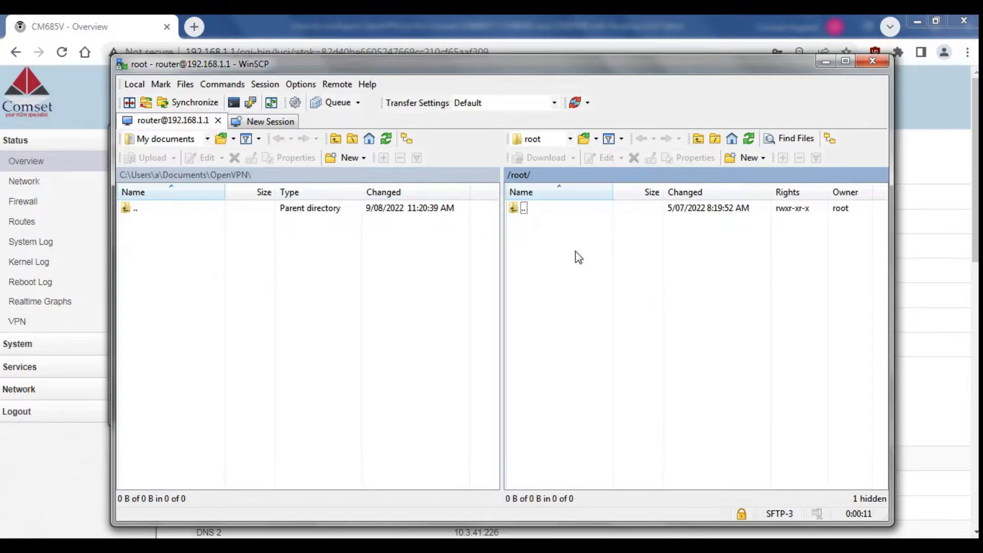
Navigate the remote panel to the router's /etc/easy-rsa folder.
{"action": "double_click", "coordinate": [523, 210]}
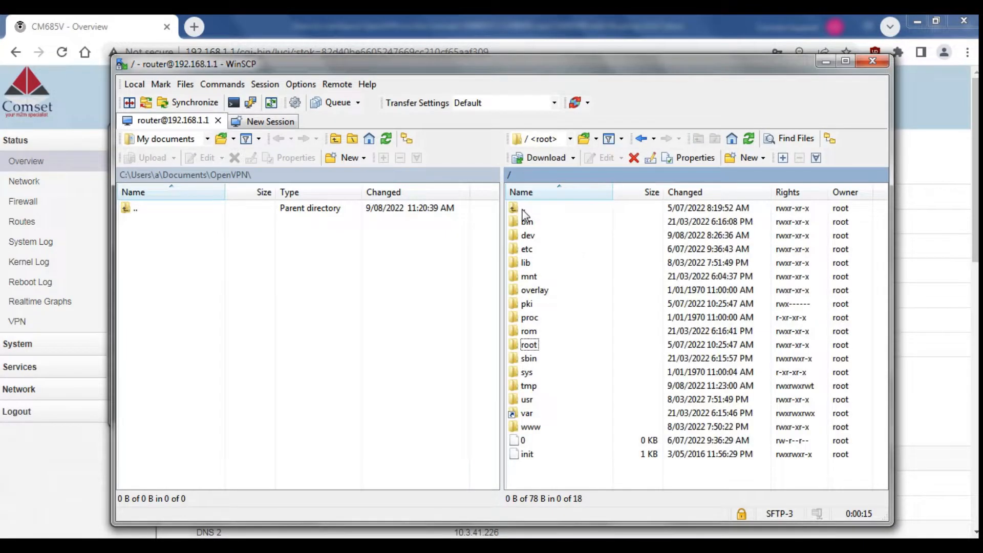
{"action": "double_click", "coordinate": [537, 249]}
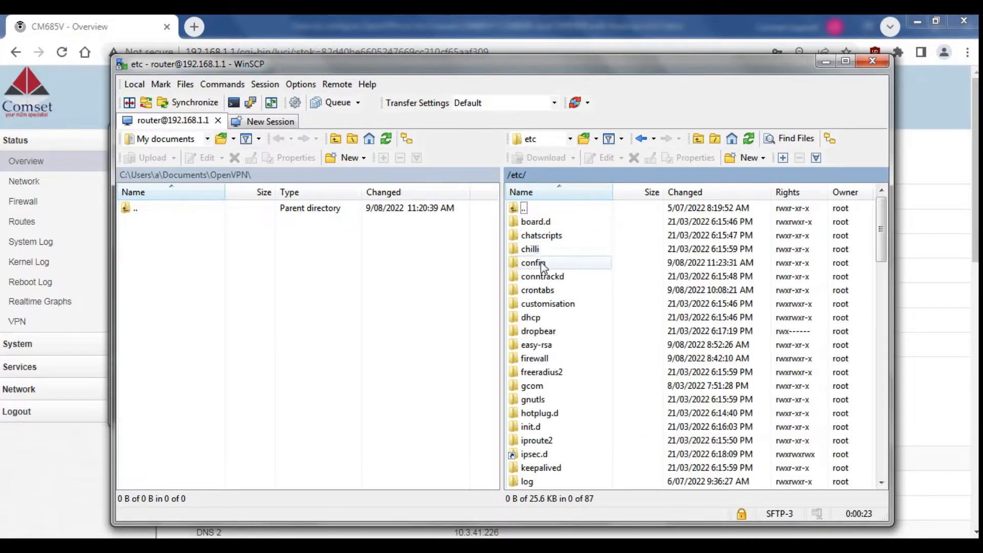
{"action": "double_click", "coordinate": [548, 344]}
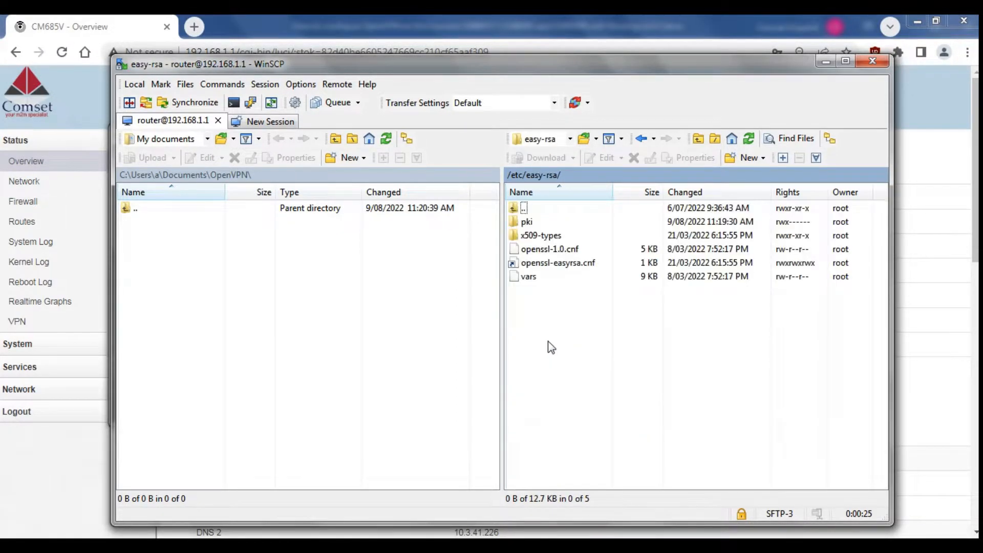
Copy ca.crt and dh.pem from the pki folder into the local OpenVPN folder.
{"action": "double_click", "coordinate": [528, 221]}
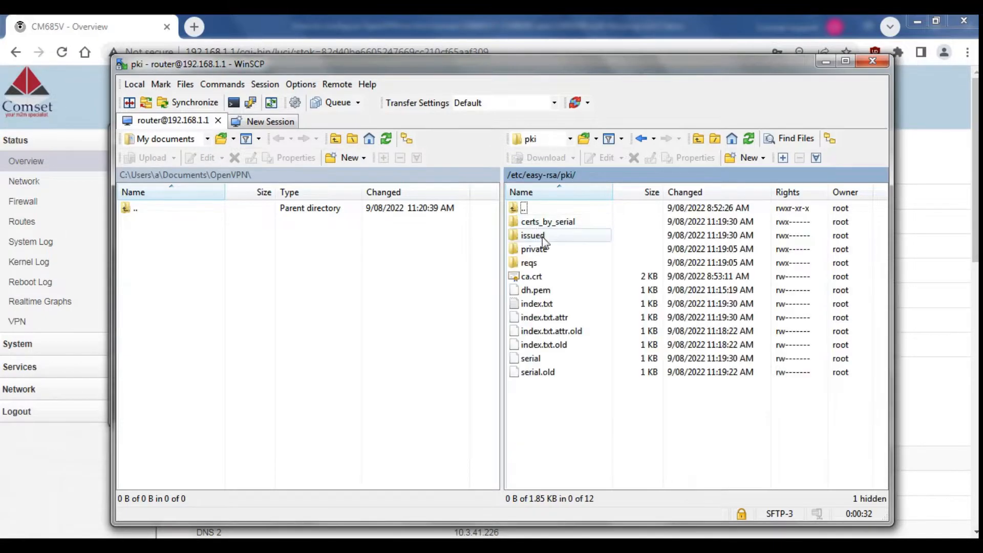
{"action": "left_click", "coordinate": [581, 282]}
{"action": "left_click_drag", "start_coordinate": [567, 278], "coordinate": [215, 271]}
{"action": "left_click_drag", "start_coordinate": [552, 291], "coordinate": [158, 290]}
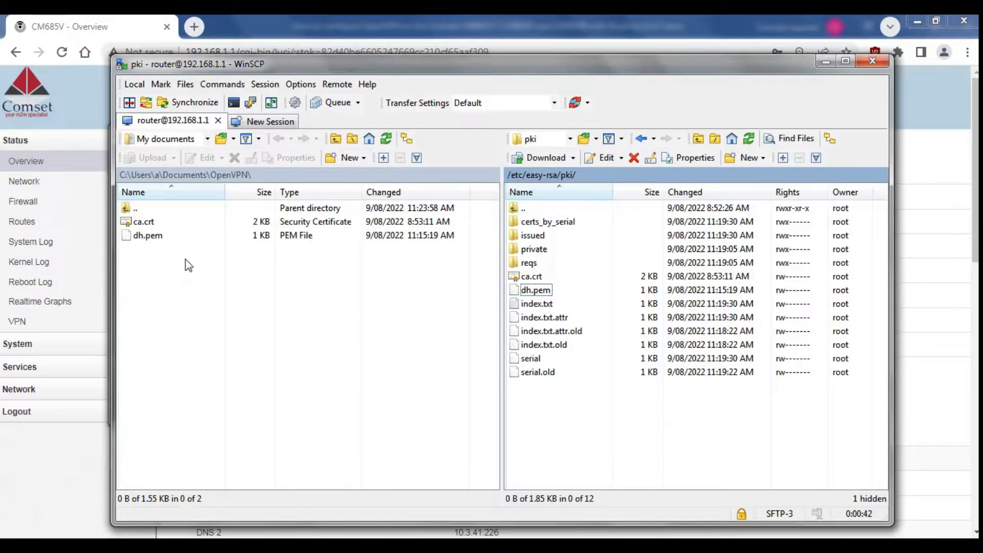
Copy server.key and client.key from pki/private, then select client.crt and server.crt in pki/issued.
{"action": "double_click", "coordinate": [574, 250]}
{"action": "left_click_drag", "start_coordinate": [551, 270], "coordinate": [162, 285]}
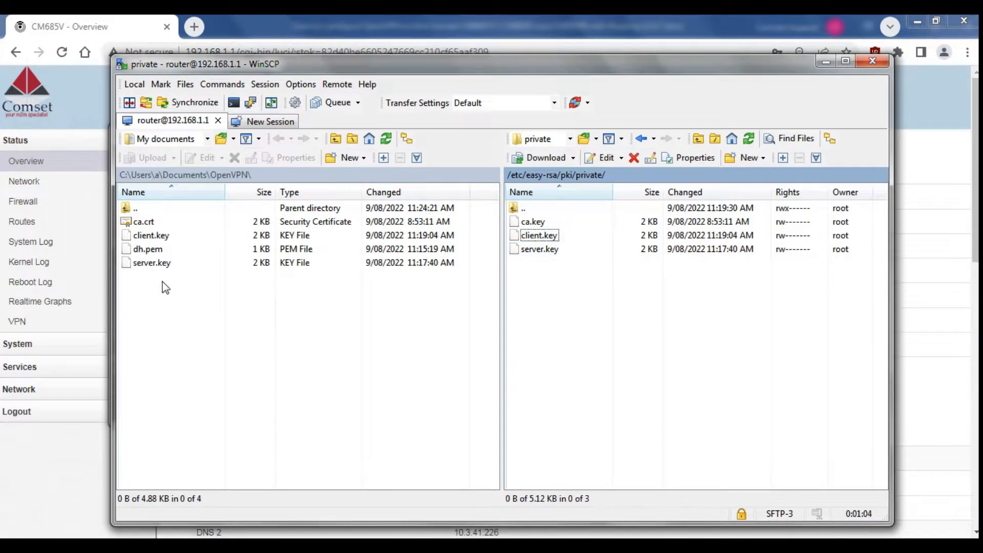
{"action": "double_click", "coordinate": [539, 208]}
{"action": "double_click", "coordinate": [536, 236]}
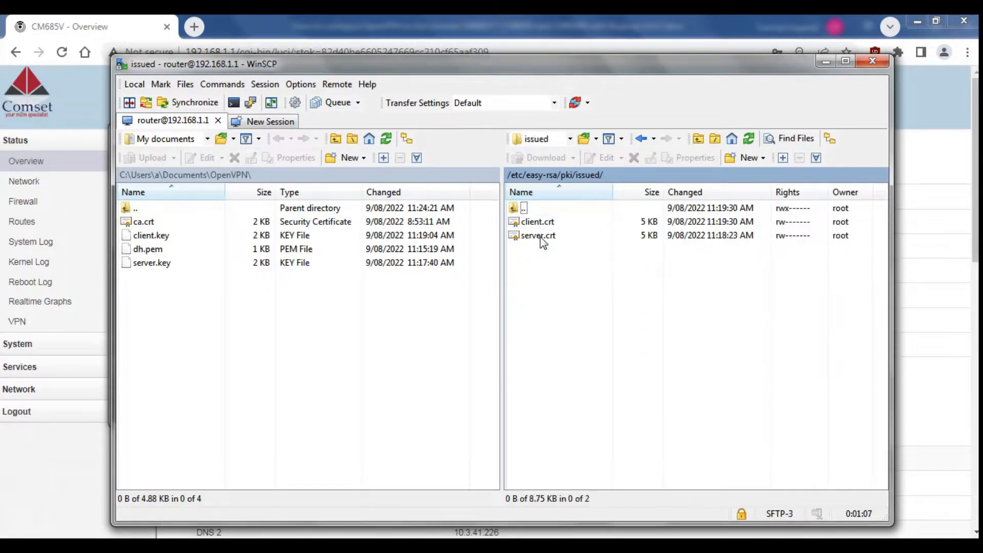
{"action": "left_click_drag", "start_coordinate": [543, 252], "coordinate": [184, 363]}
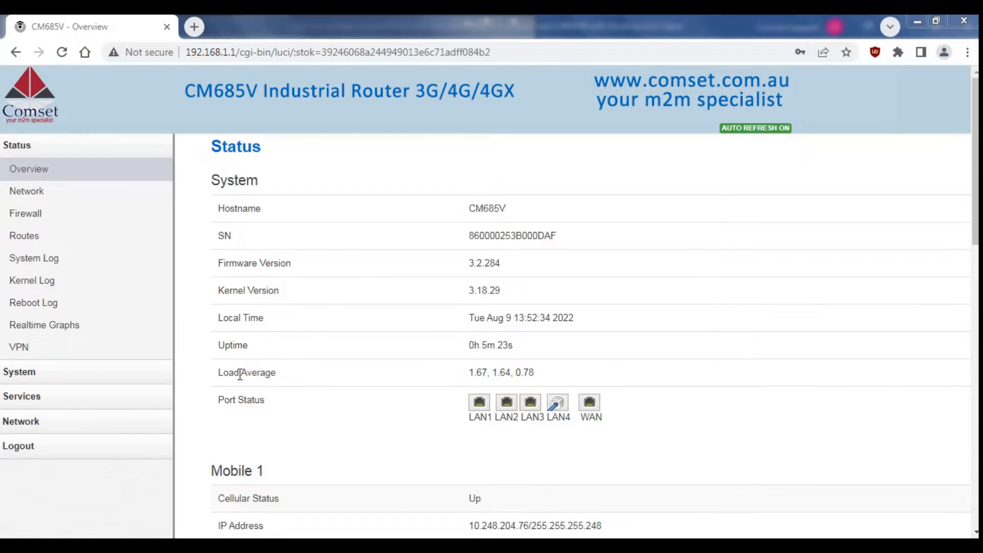
Edit the LAN interface's IPv4 address to 192.168.8.1 and save and apply it.
{"action": "left_click", "coordinate": [145, 421]}
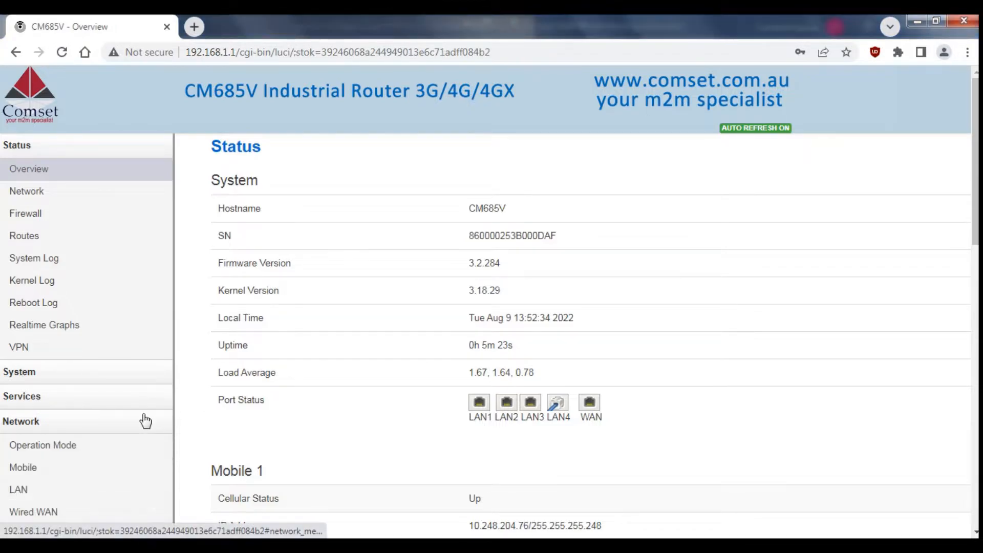
{"action": "left_click", "coordinate": [57, 490]}
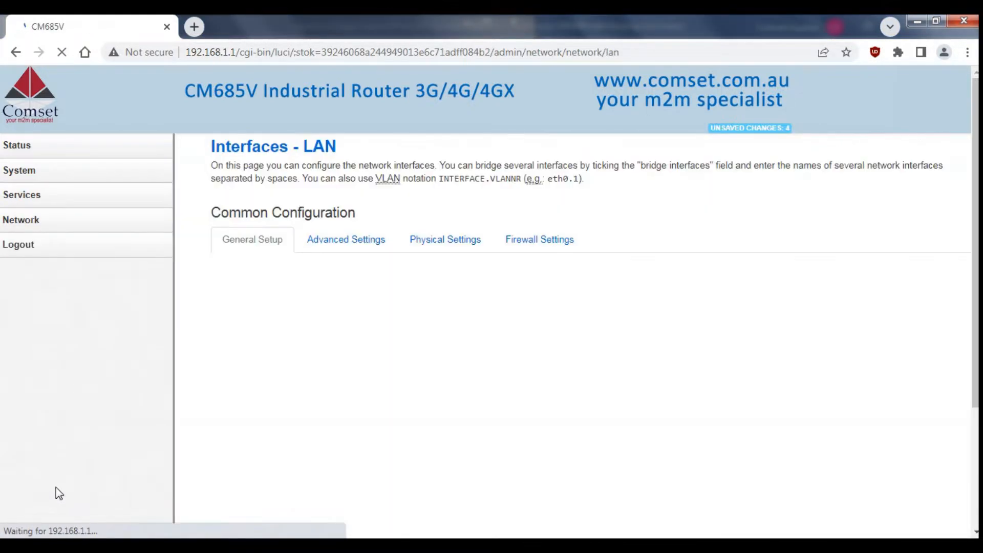
{"action": "scroll", "coordinate": [58, 493], "scroll_direction": "down", "scroll_amount": 3}
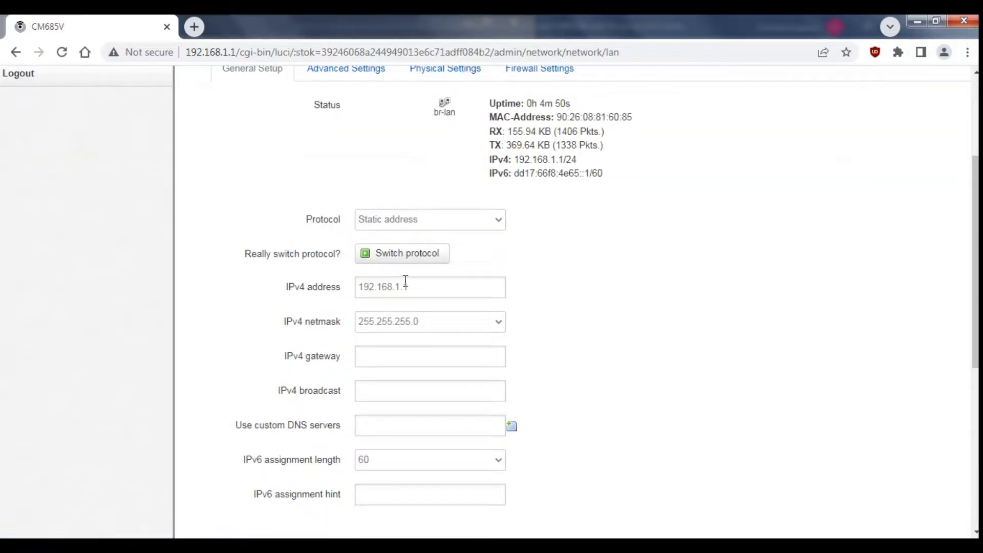
{"action": "left_click", "coordinate": [405, 288]}
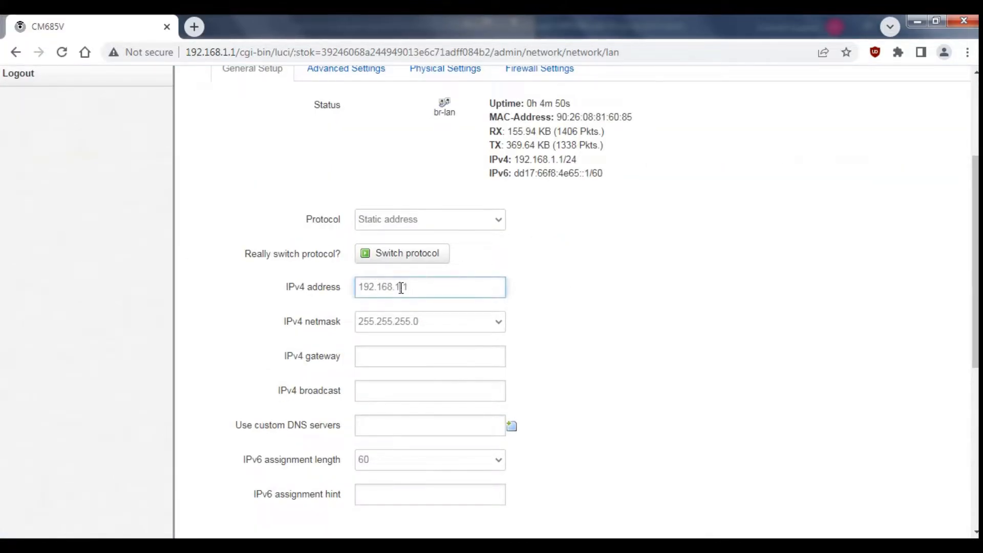
{"action": "type", "text": "8."}
{"action": "scroll", "coordinate": [756, 350], "scroll_direction": "down", "scroll_amount": 7}
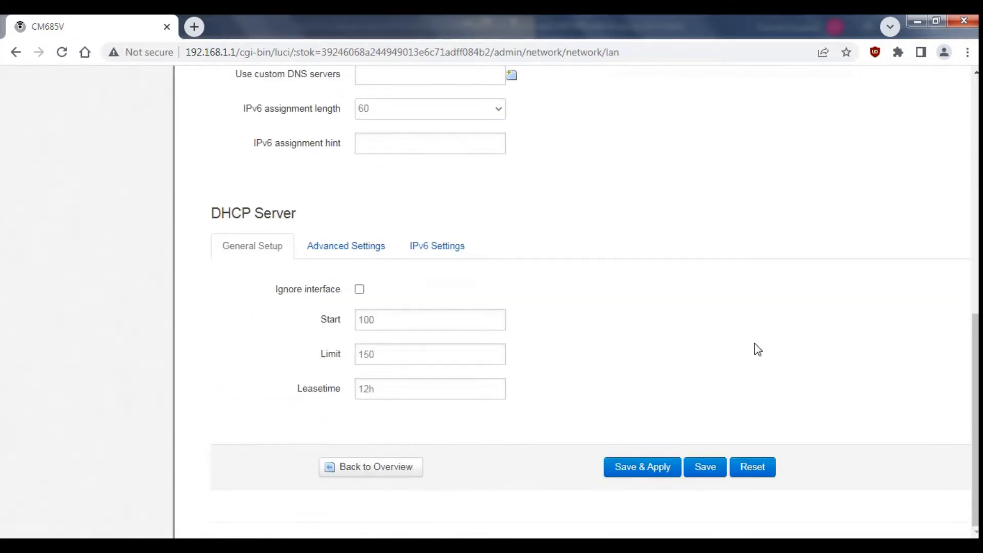
{"action": "left_click", "coordinate": [620, 474]}
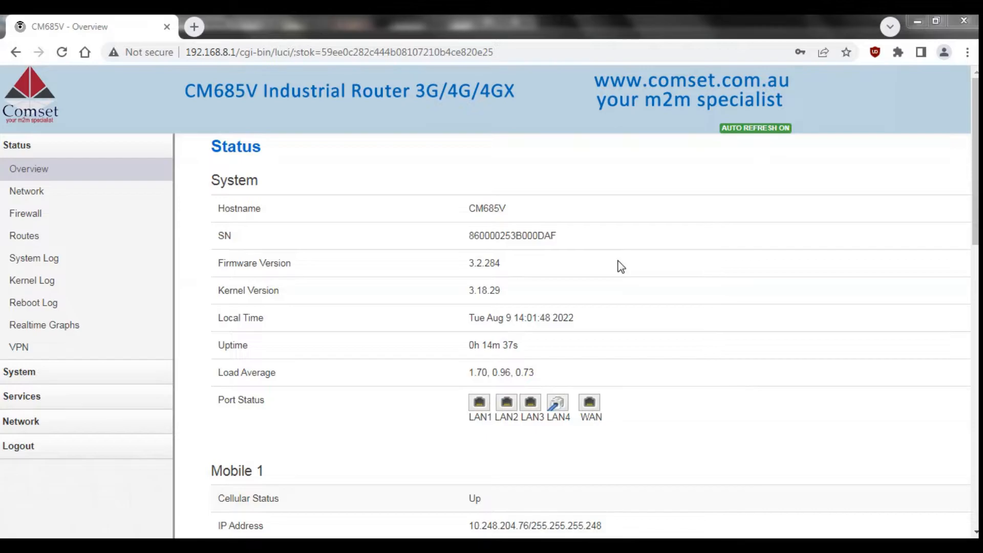
Change the mobile APN to telstra.extranet and save and apply the setting.
{"action": "left_click", "coordinate": [56, 425]}
{"action": "left_click", "coordinate": [52, 466]}
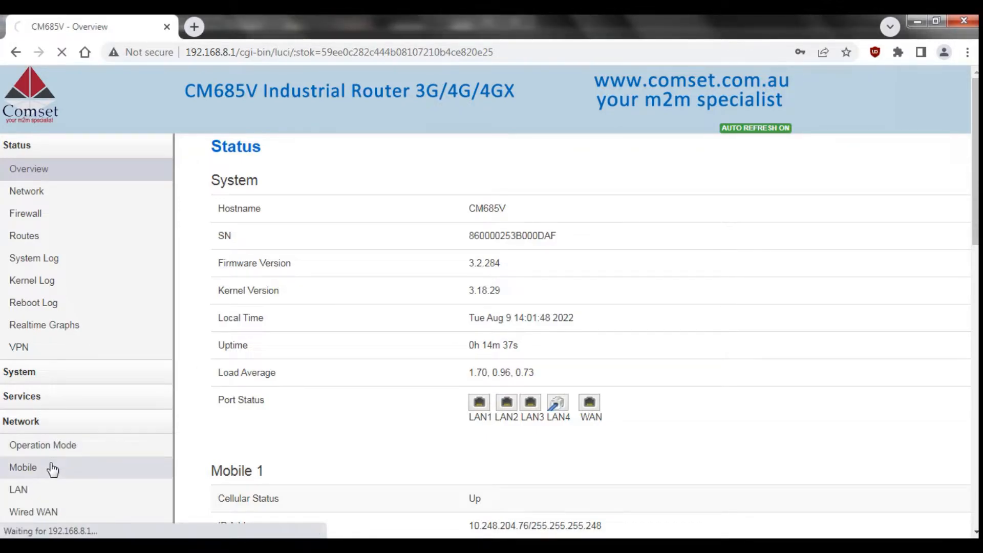
{"action": "scroll", "coordinate": [67, 461], "scroll_direction": "down", "scroll_amount": 7}
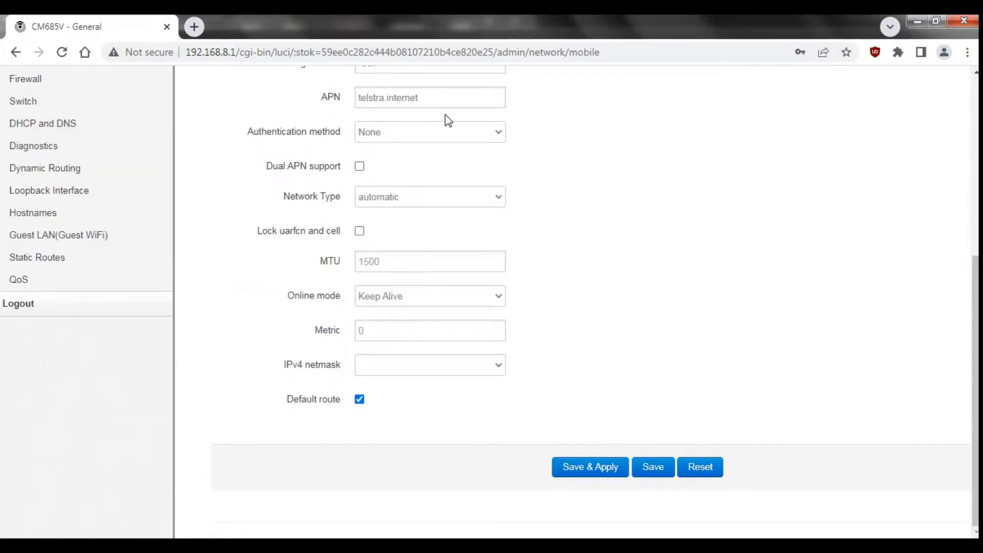
{"action": "left_click_drag", "start_coordinate": [434, 103], "coordinate": [388, 103]}
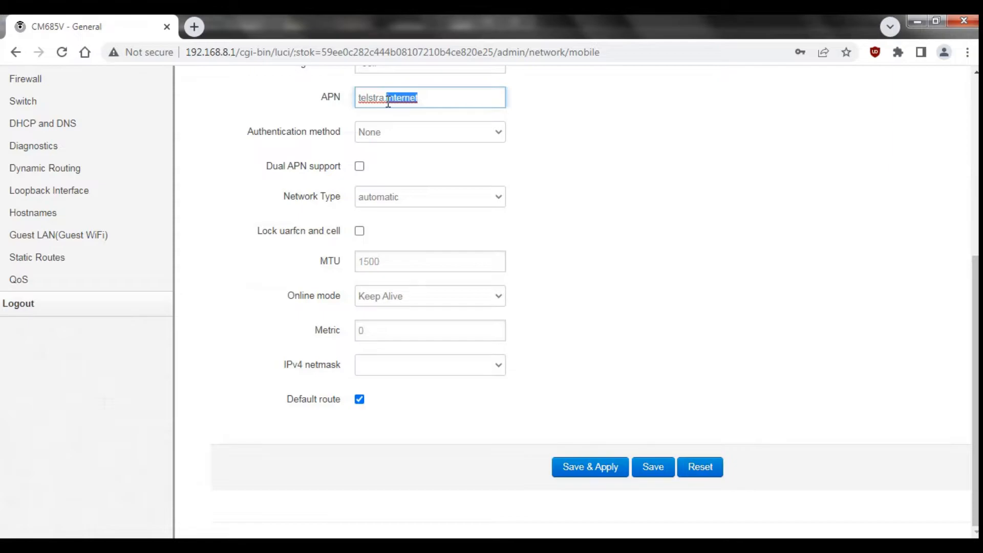
{"action": "type", "text": "extra"}
{"action": "left_click", "coordinate": [660, 214]}
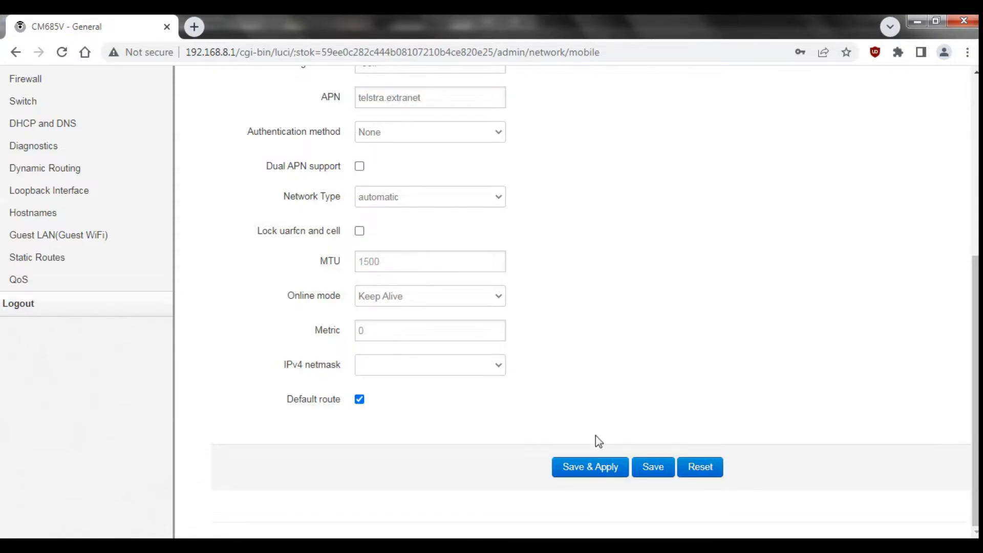
{"action": "left_click", "coordinate": [573, 467]}
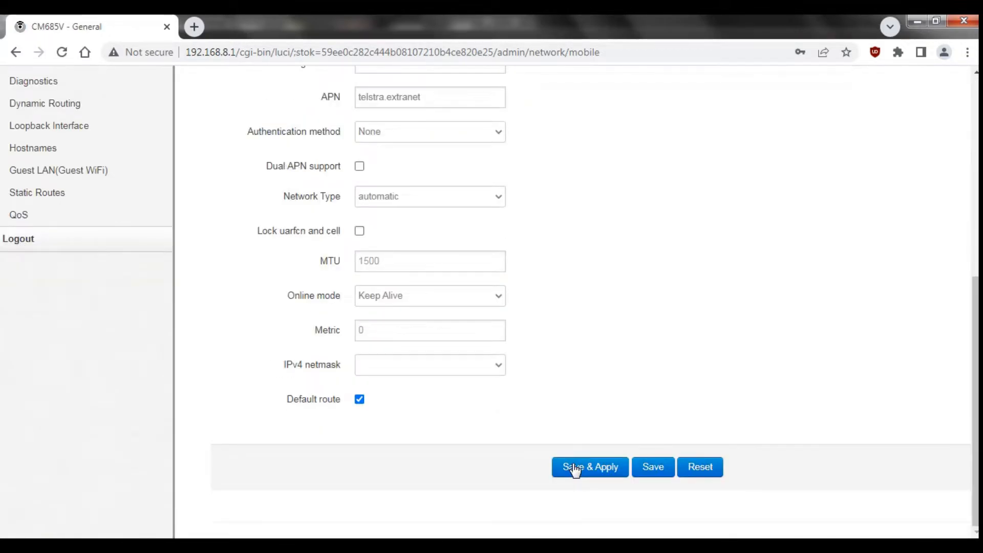
Go to the Dynamic DNS page under Services.
{"action": "scroll", "coordinate": [975, 389], "scroll_direction": "up", "scroll_amount": 4}
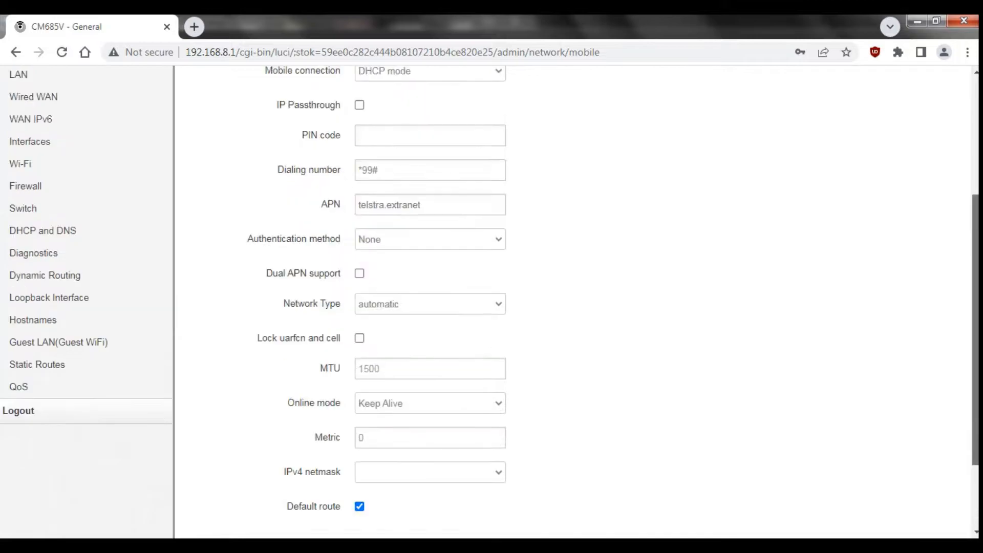
{"action": "scroll", "coordinate": [41, 256], "scroll_direction": "up", "scroll_amount": 1}
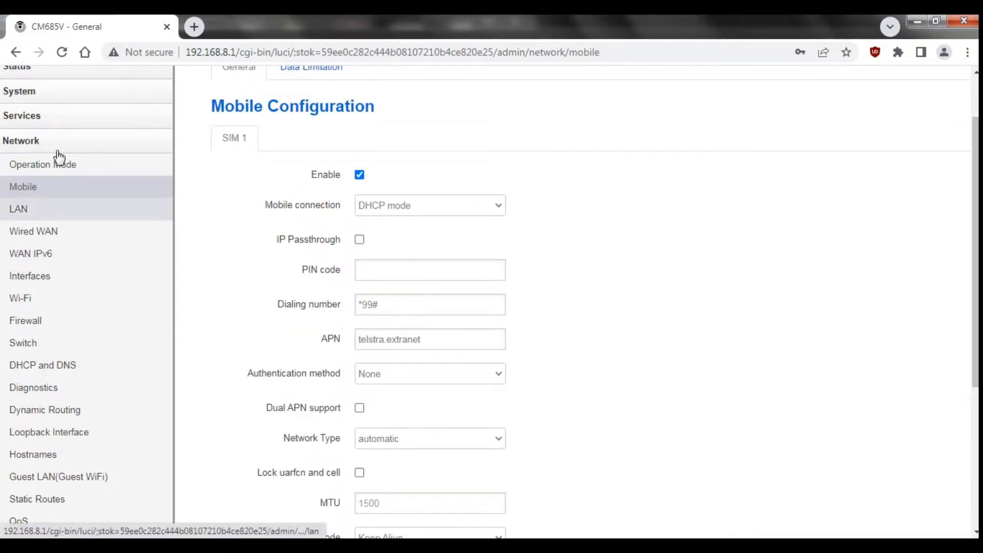
{"action": "left_click", "coordinate": [41, 124]}
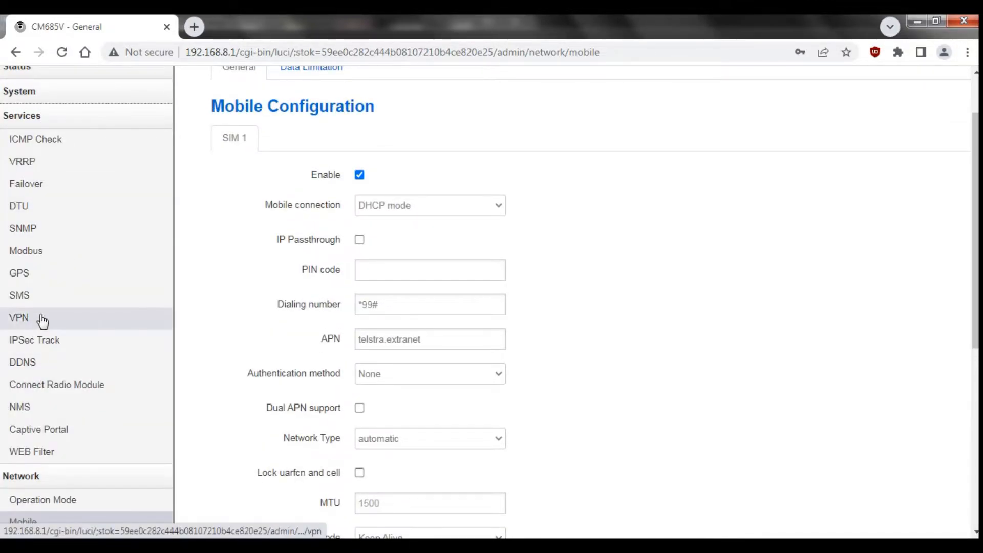
{"action": "left_click", "coordinate": [37, 367]}
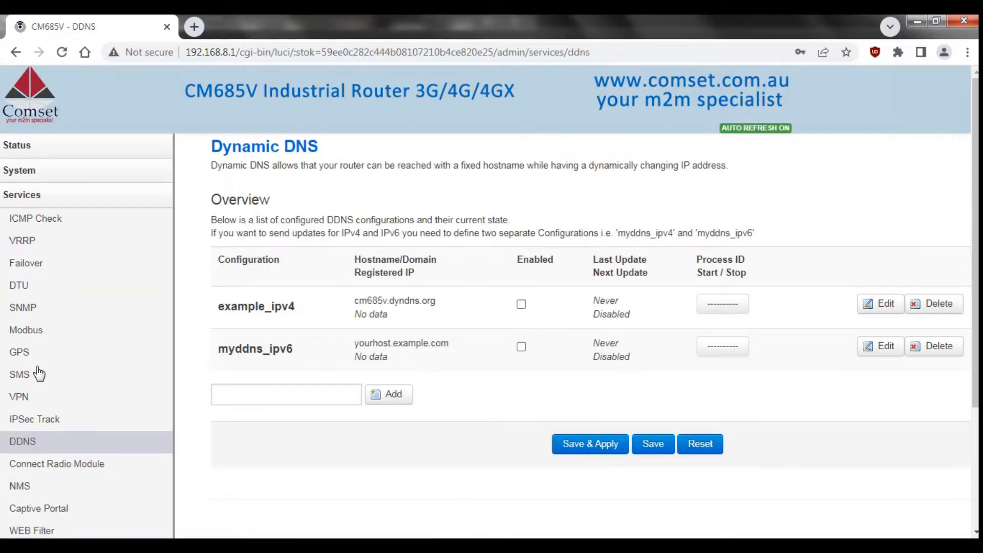
Save and apply the example_ipv4 Dynamic DNS entry, then expand the Network menu instead of Services.
{"action": "left_click", "coordinate": [876, 304]}
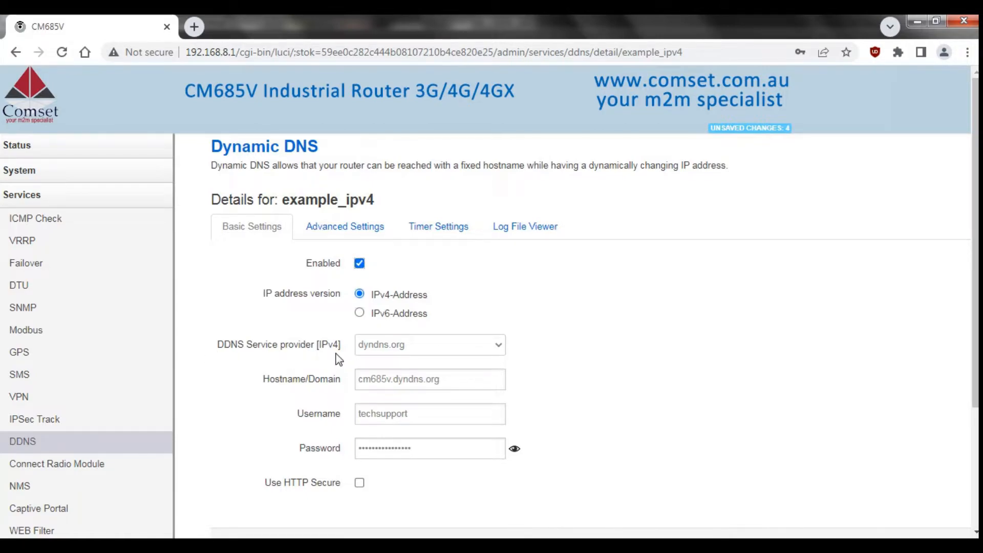
{"action": "mouse_move", "coordinate": [331, 388]}
{"action": "left_click_drag", "start_coordinate": [976, 321], "coordinate": [977, 373]}
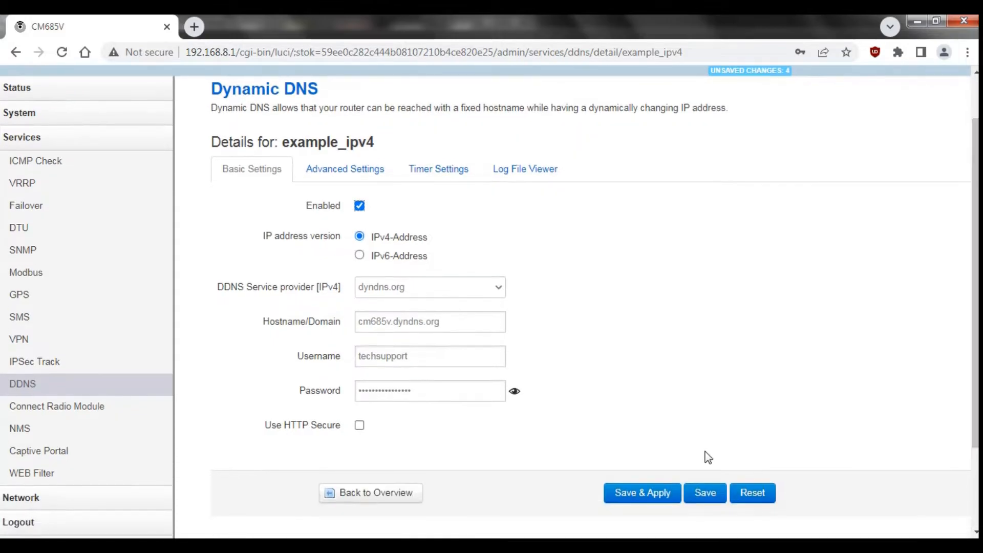
{"action": "left_click", "coordinate": [644, 498]}
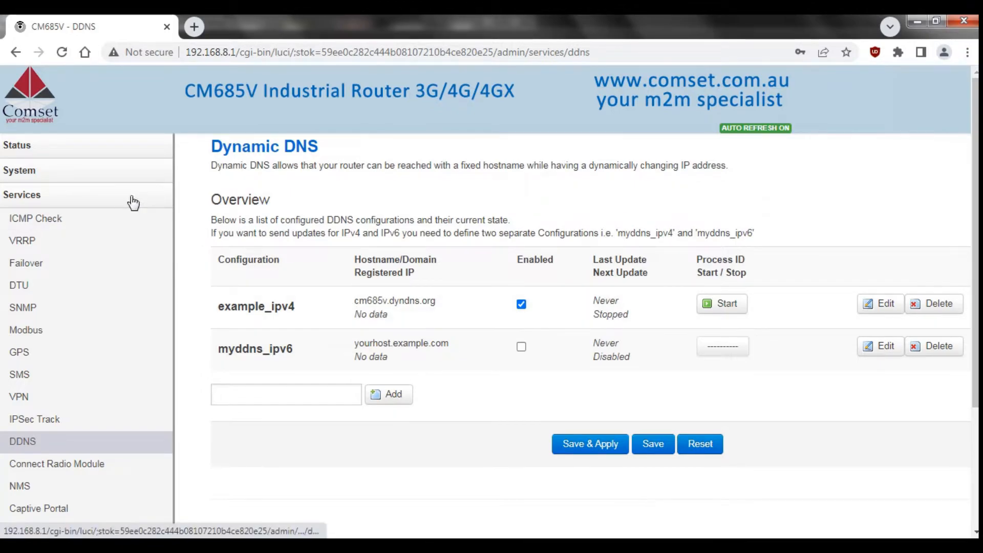
{"action": "left_click", "coordinate": [110, 205]}
{"action": "left_click", "coordinate": [60, 219]}
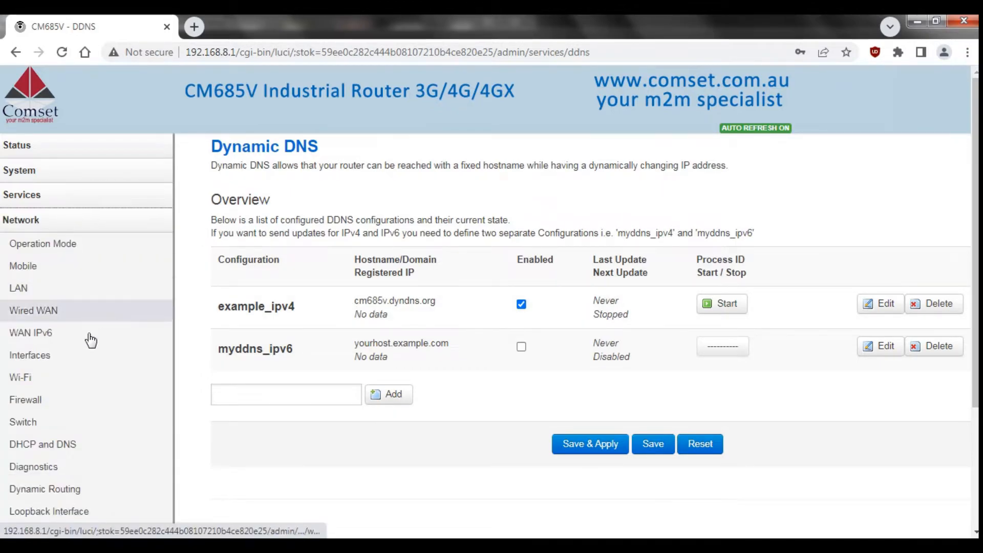
In Firewall Security, set Ping from WAN to LAN and HTTP access from WAN to Allow, and apply.
{"action": "left_click", "coordinate": [73, 404]}
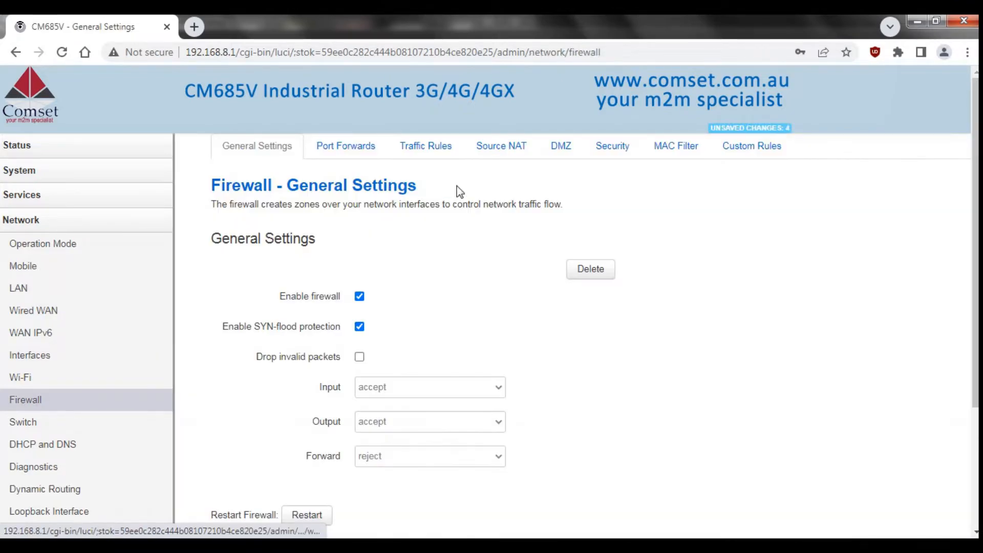
{"action": "left_click", "coordinate": [594, 147]}
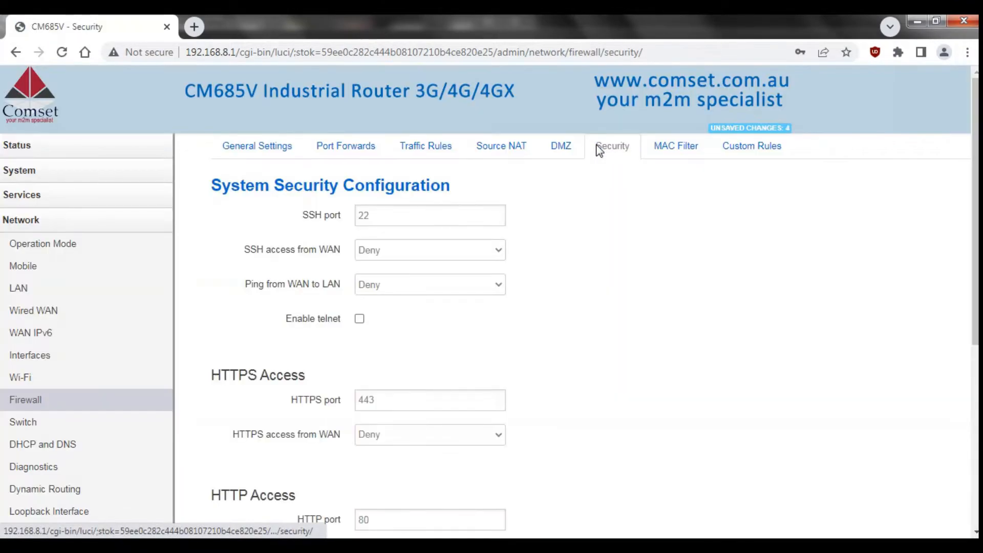
{"action": "left_click", "coordinate": [390, 284]}
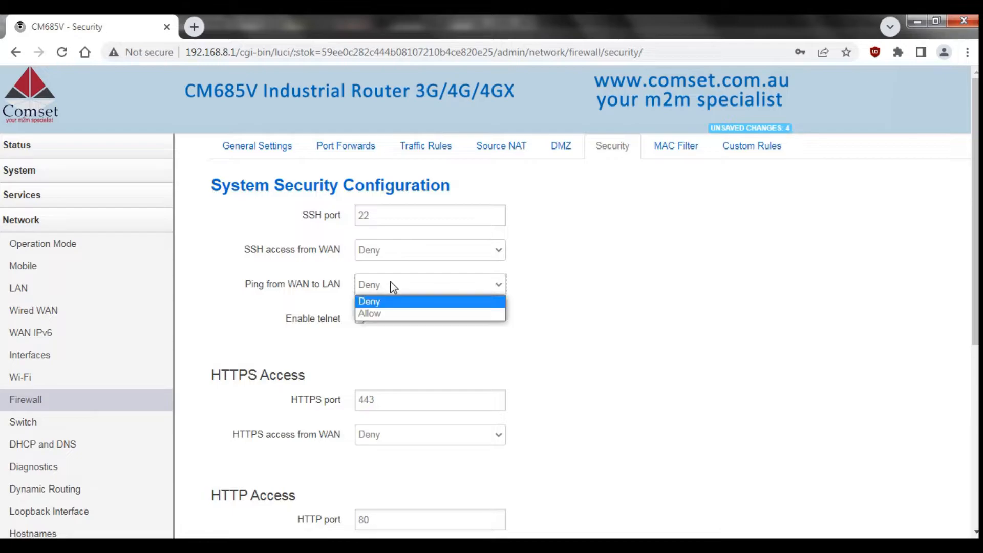
{"action": "left_click", "coordinate": [405, 309]}
{"action": "scroll", "coordinate": [405, 308], "scroll_direction": "down", "scroll_amount": 4}
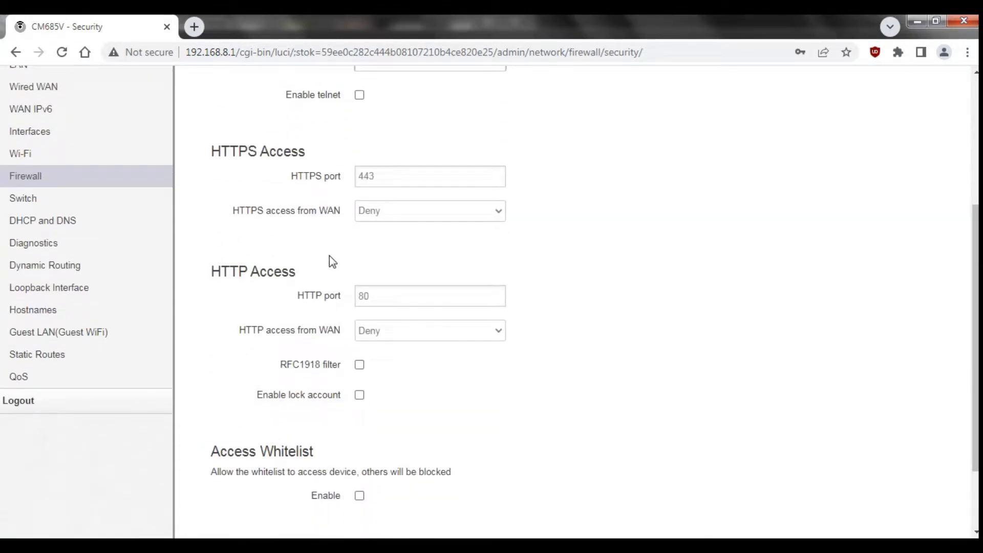
{"action": "left_click", "coordinate": [380, 330]}
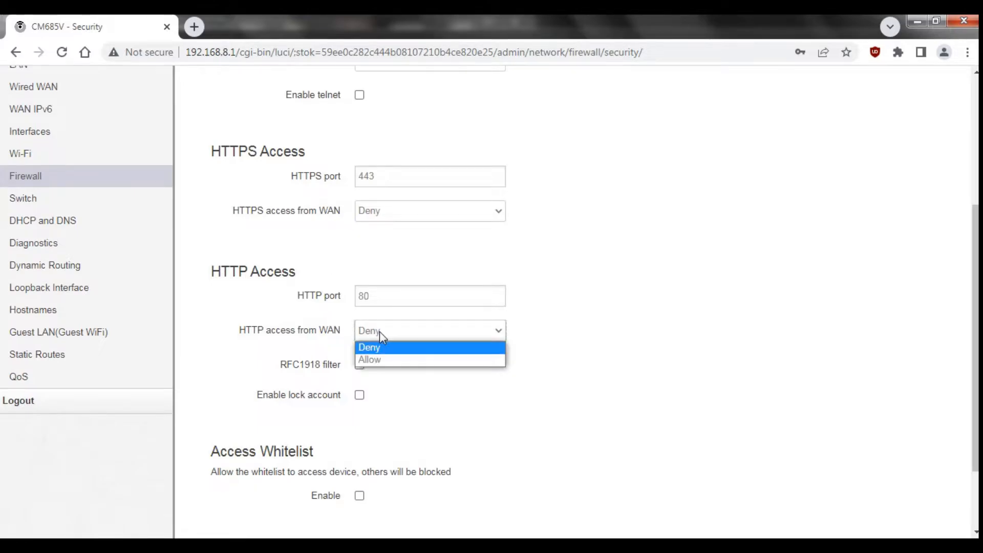
{"action": "left_click", "coordinate": [389, 357]}
{"action": "scroll", "coordinate": [609, 435], "scroll_direction": "down", "scroll_amount": 3}
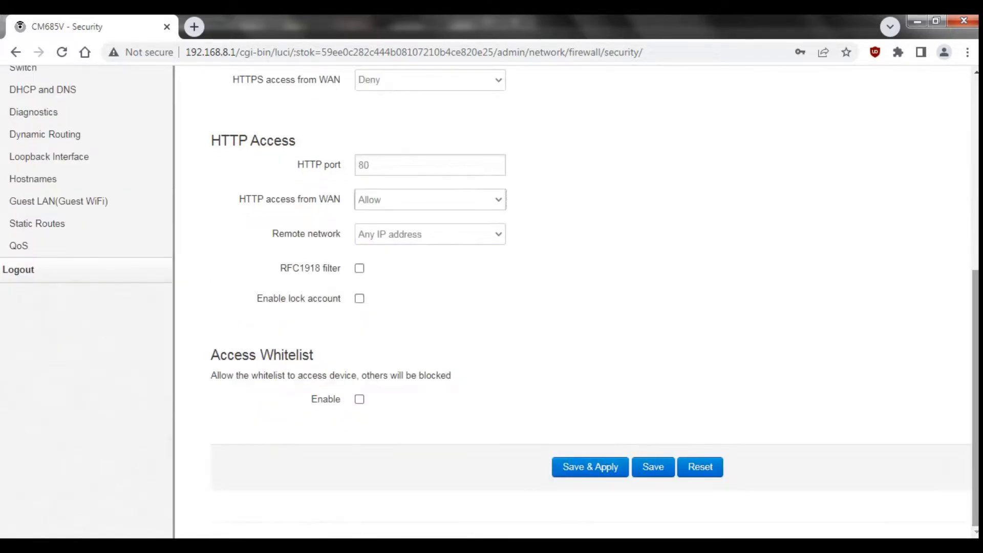
{"action": "left_click", "coordinate": [592, 467]}
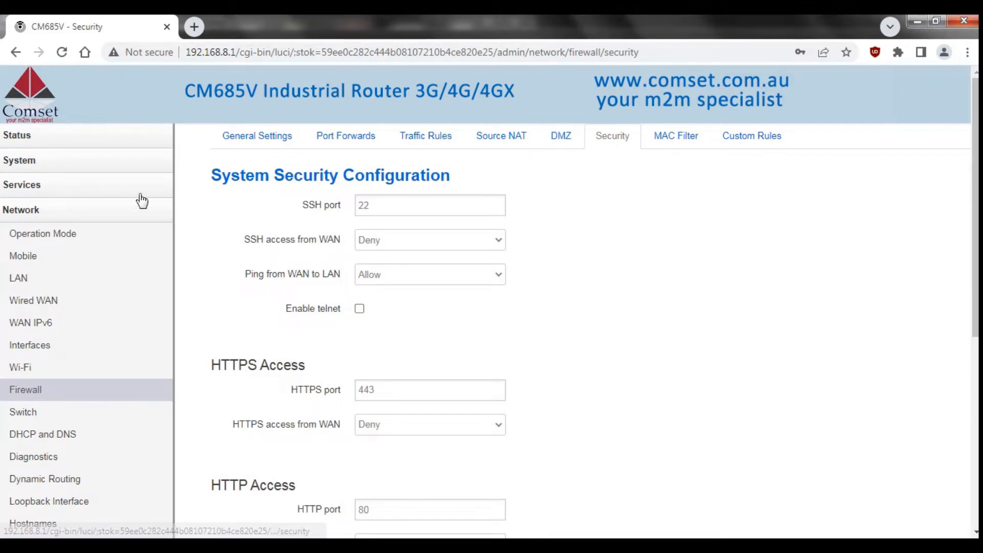
Go to Services > VPN and show the list of OpenVPN instances.
{"action": "left_click", "coordinate": [125, 185]}
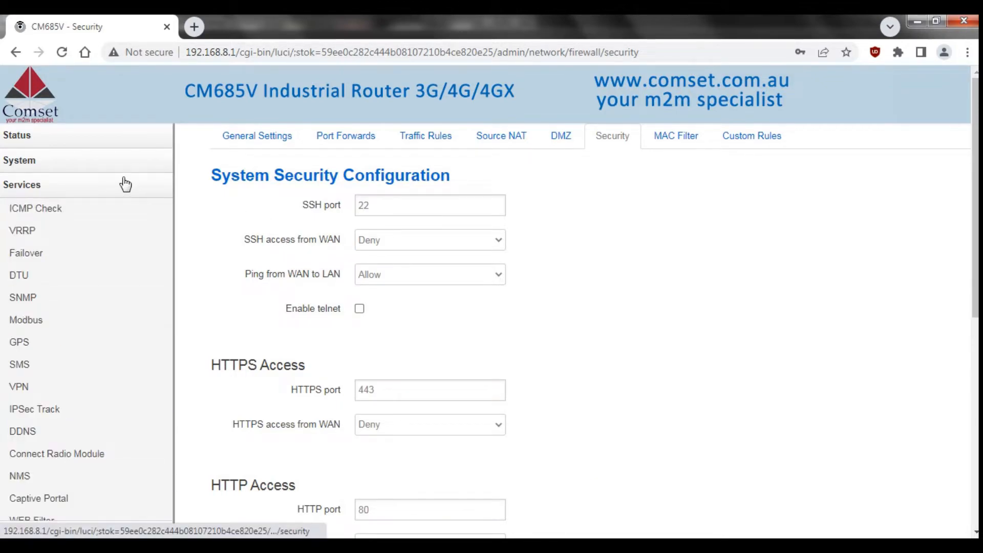
{"action": "left_click", "coordinate": [54, 397]}
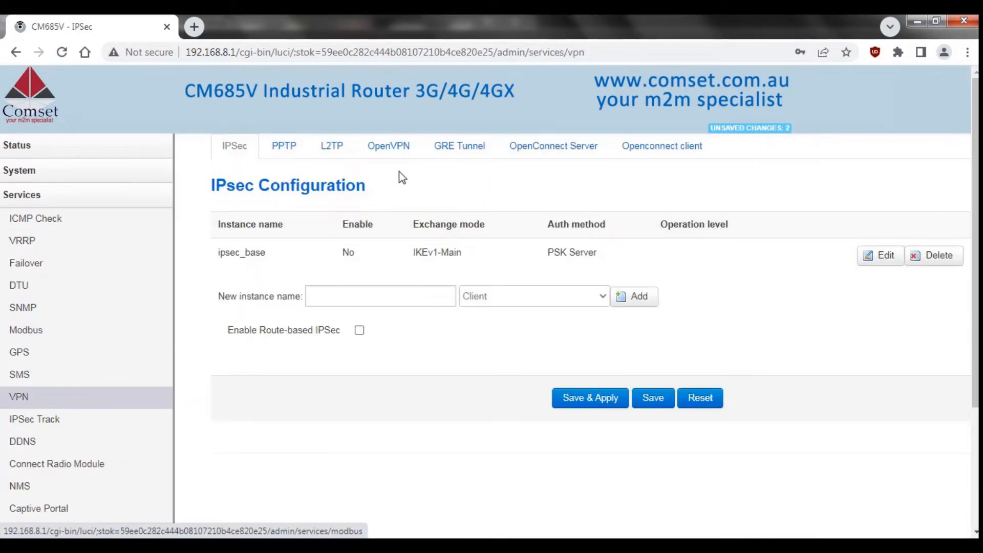
{"action": "left_click", "coordinate": [404, 155]}
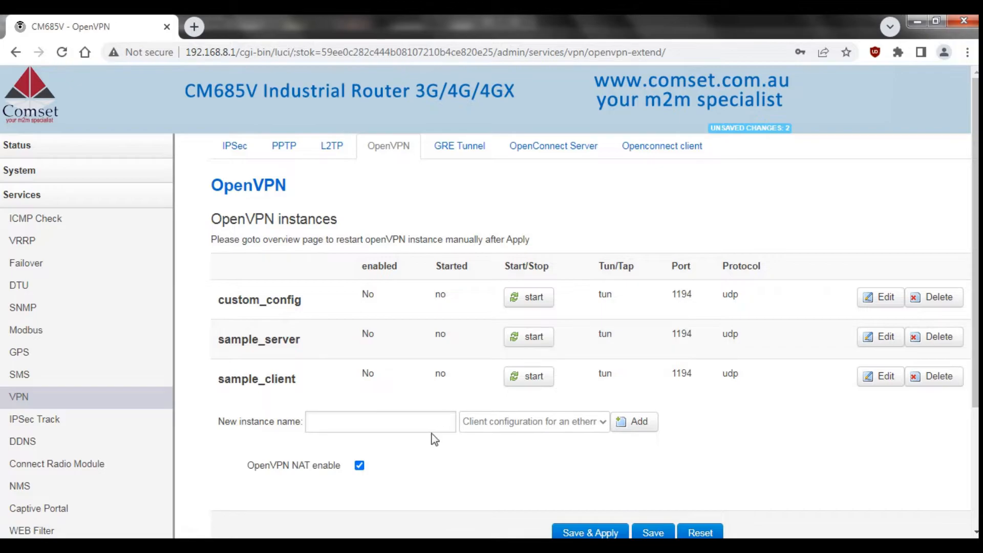
{"action": "left_click", "coordinate": [545, 424]}
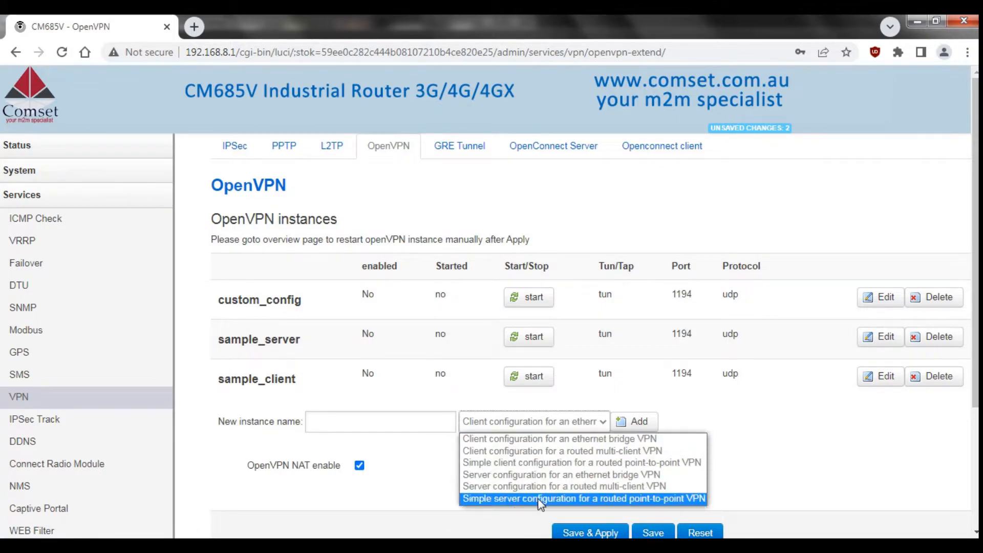
{"action": "left_click", "coordinate": [781, 424]}
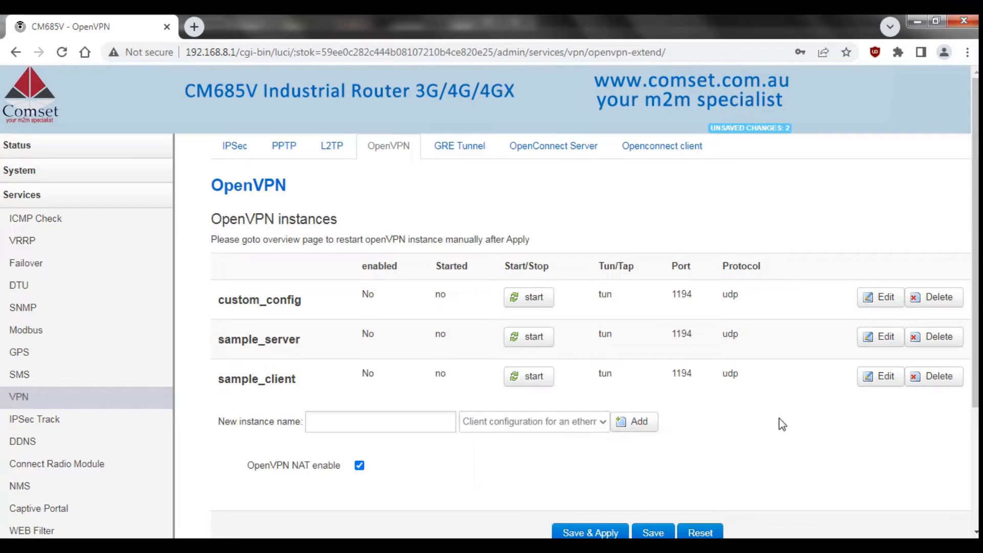
Tick enabled in sample_server's advanced Service settings and save and apply.
{"action": "left_click", "coordinate": [873, 339]}
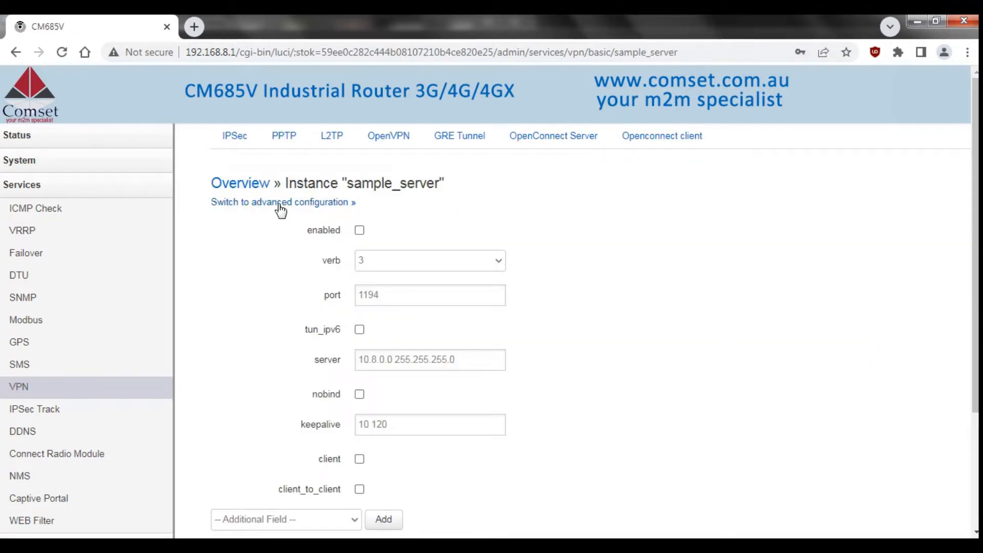
{"action": "left_click", "coordinate": [280, 204]}
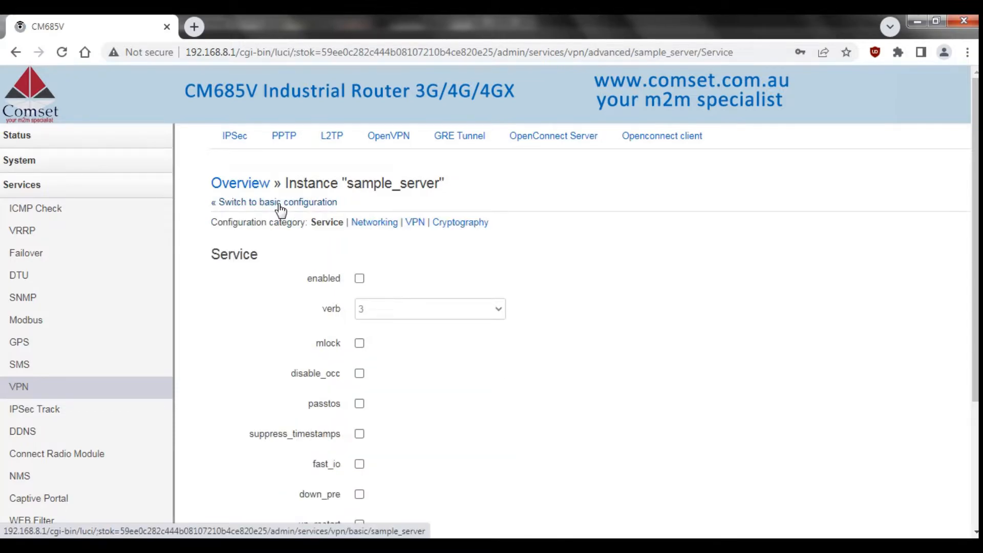
{"action": "left_click", "coordinate": [360, 279]}
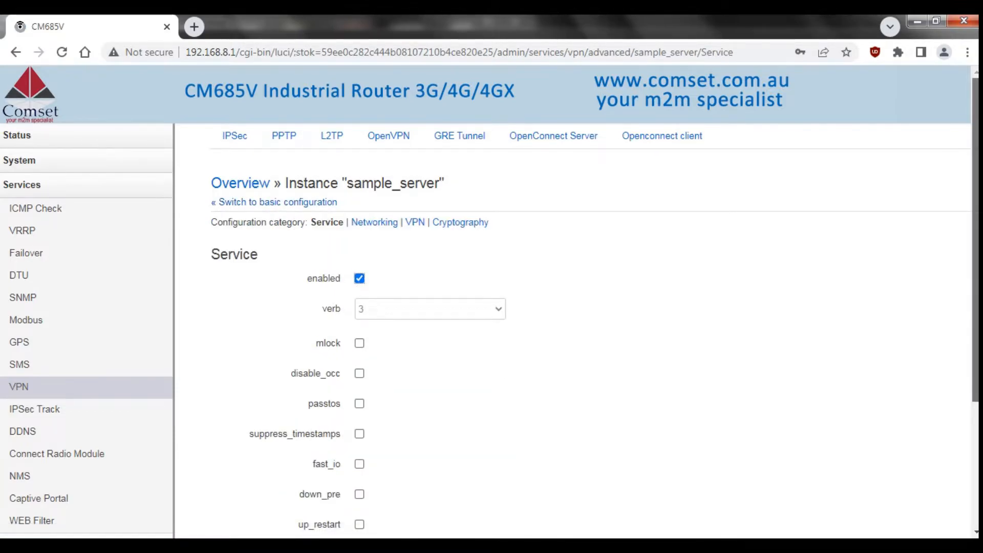
{"action": "scroll", "coordinate": [597, 276], "scroll_direction": "down", "scroll_amount": 3}
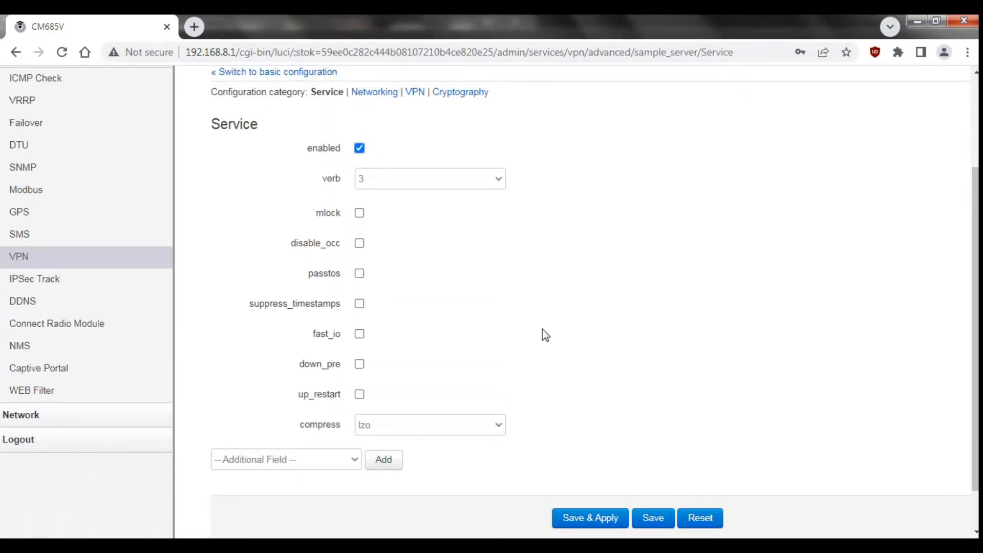
{"action": "left_click", "coordinate": [335, 463]}
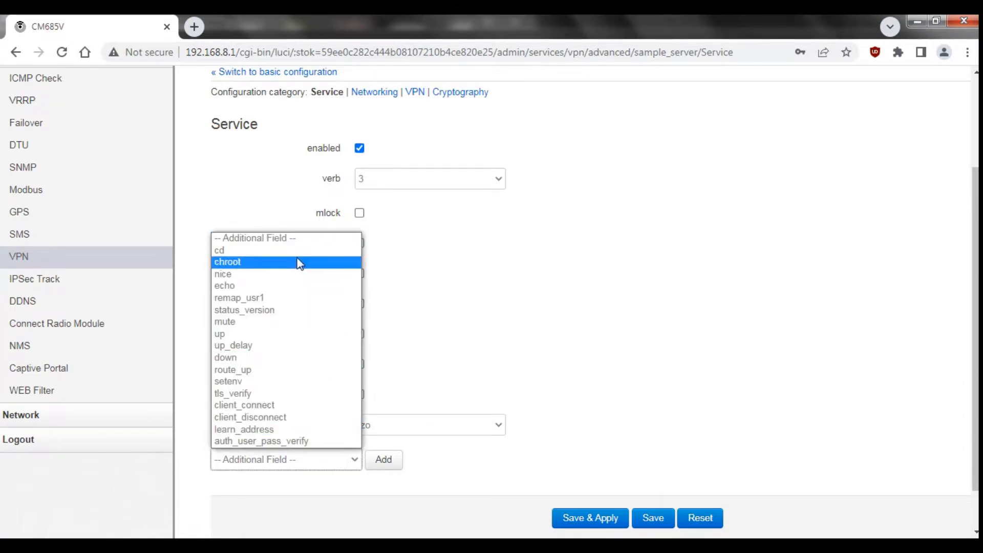
{"action": "left_click", "coordinate": [653, 410]}
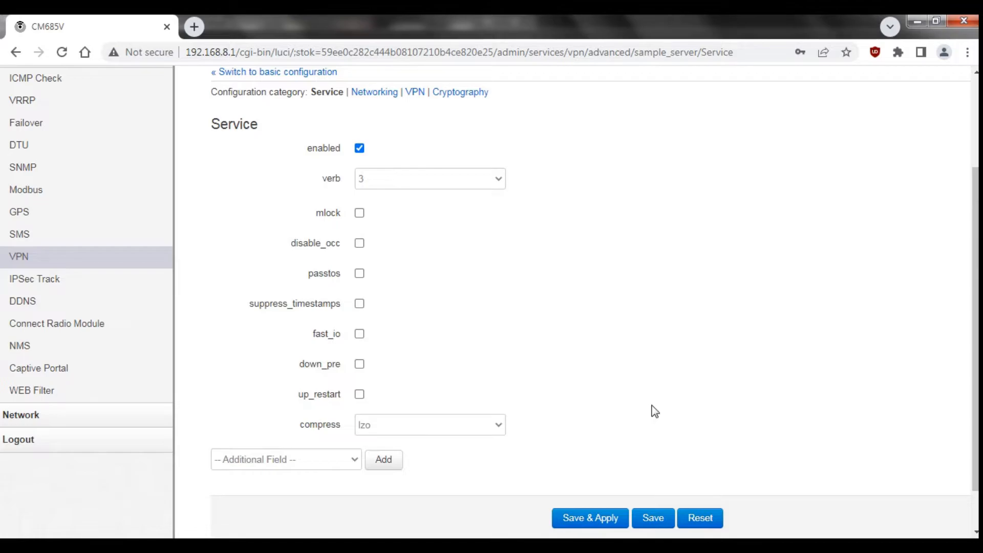
{"action": "left_click", "coordinate": [583, 517]}
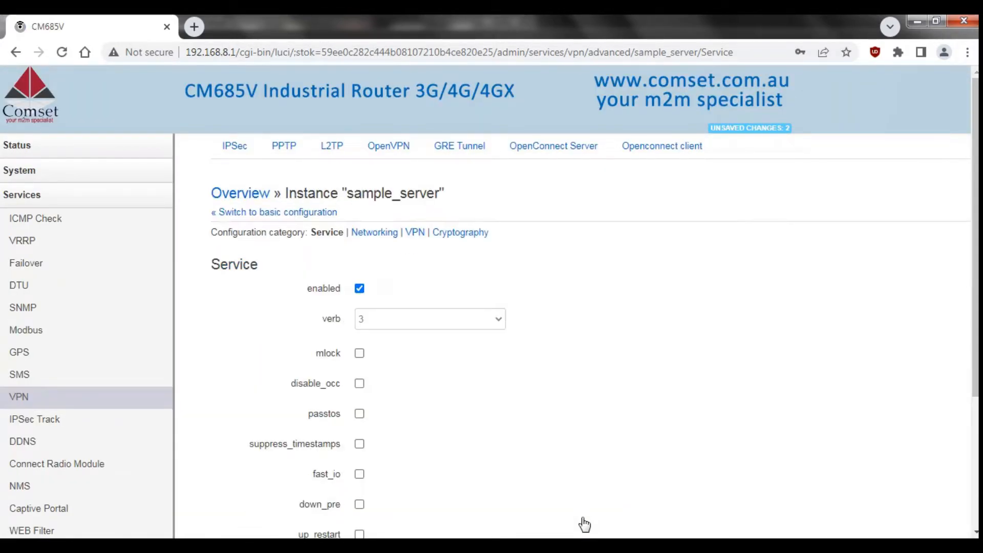
In sample_server's Cryptography settings, add the ca field with ca.crt uploaded.
{"action": "left_click", "coordinate": [471, 237]}
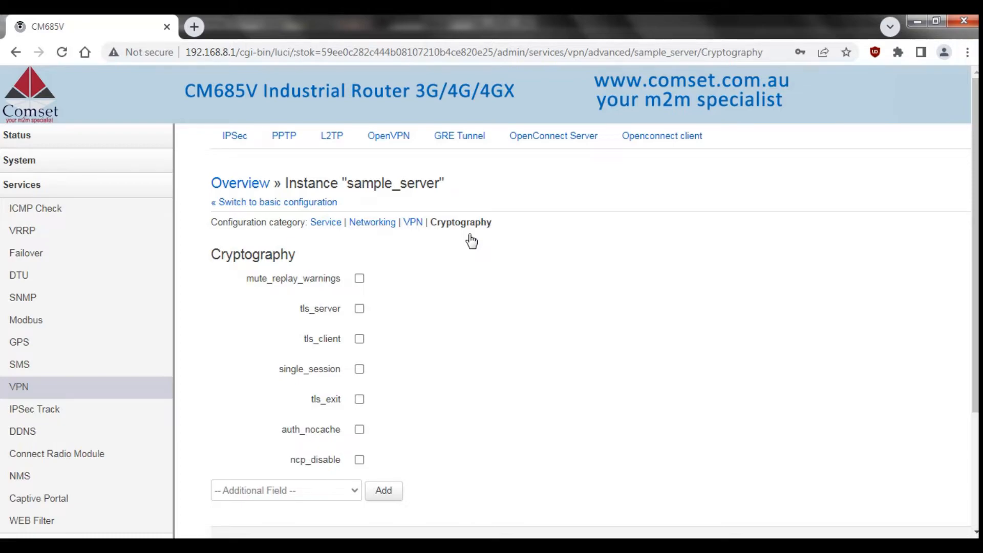
{"action": "left_click", "coordinate": [275, 491]}
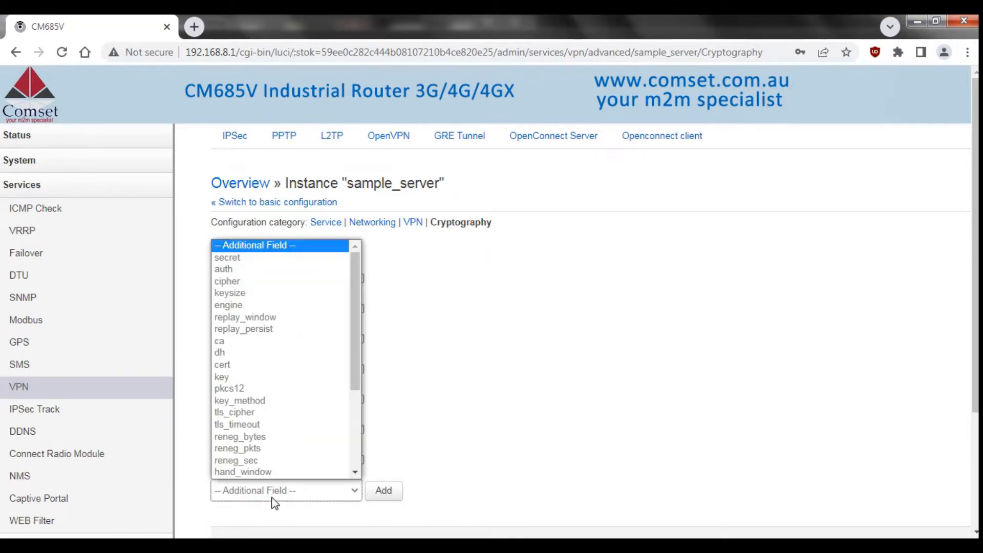
{"action": "left_click", "coordinate": [239, 342]}
{"action": "left_click", "coordinate": [388, 493]}
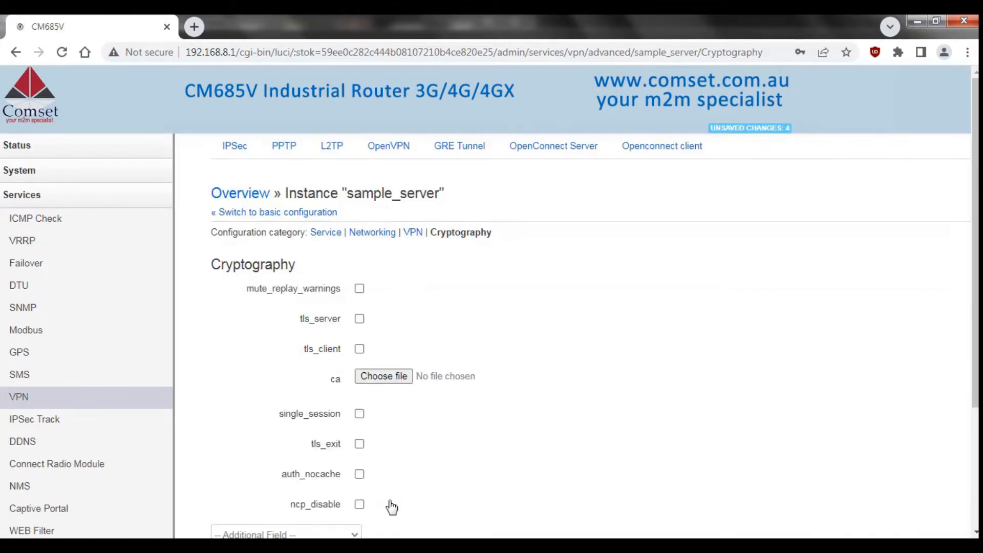
{"action": "left_click", "coordinate": [383, 376]}
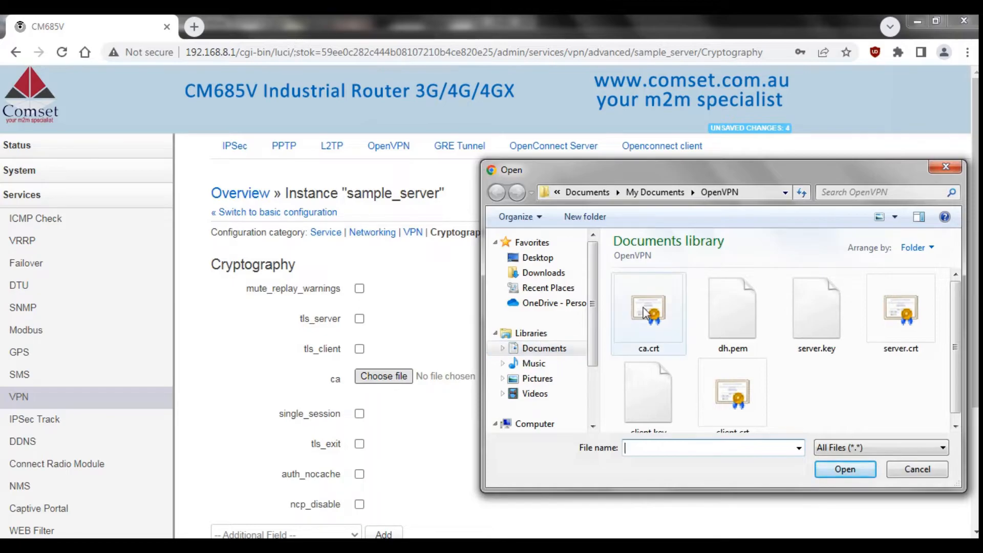
{"action": "double_click", "coordinate": [663, 333]}
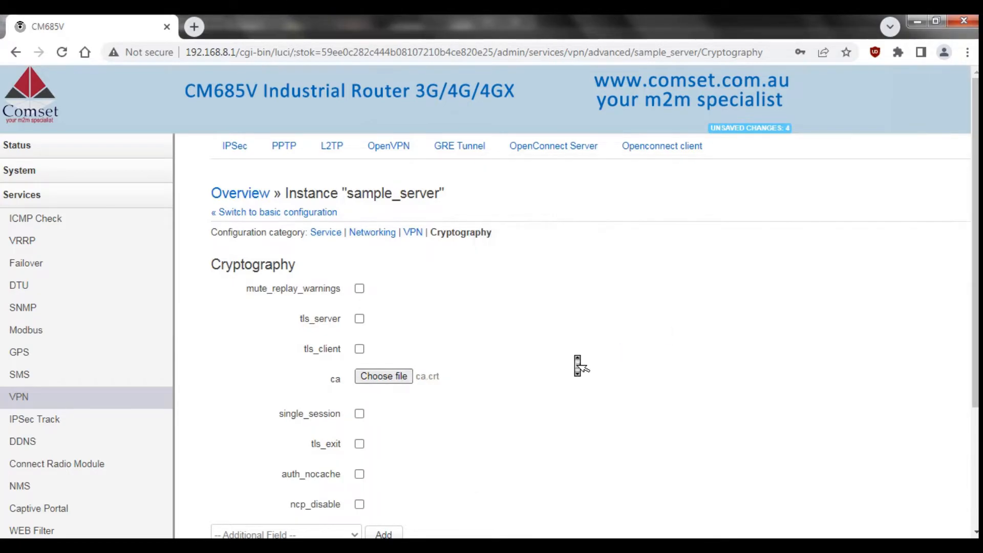
Add the dh field to sample_server with dh.pem uploaded.
{"action": "scroll", "coordinate": [386, 404], "scroll_direction": "down", "scroll_amount": 3}
{"action": "left_click", "coordinate": [299, 367]}
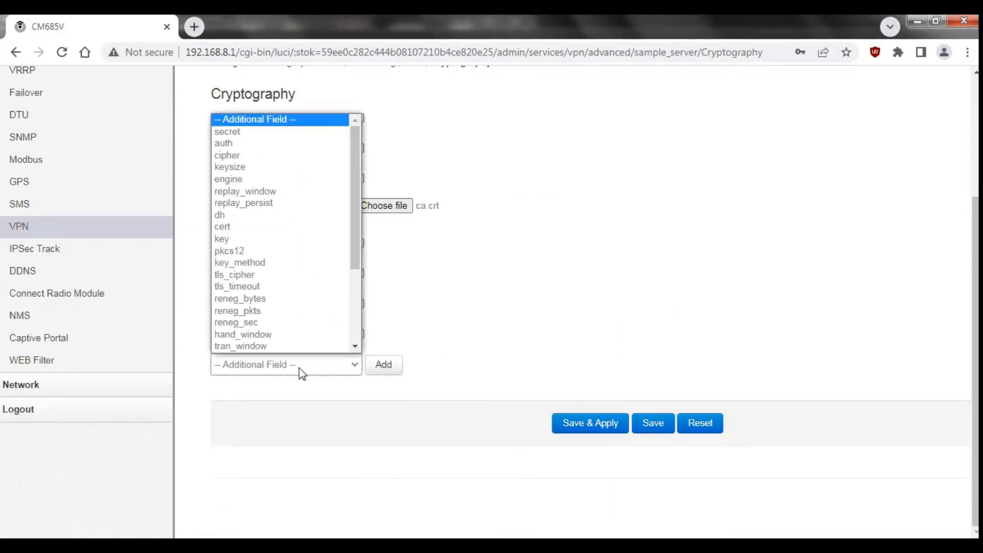
{"action": "left_click", "coordinate": [261, 214]}
{"action": "left_click", "coordinate": [371, 367]}
{"action": "left_click", "coordinate": [386, 416]}
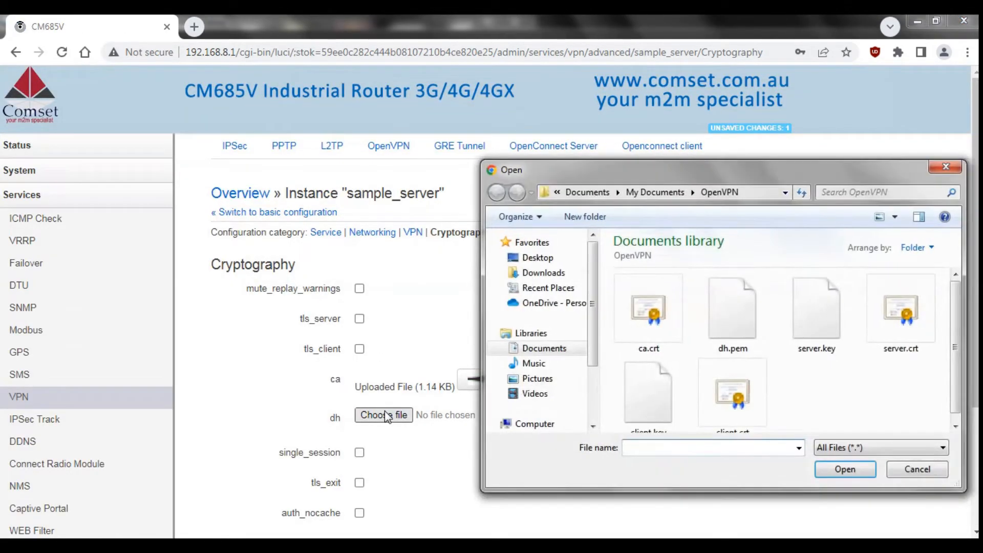
{"action": "double_click", "coordinate": [715, 330]}
Add the cert field to sample_server with server.crt uploaded.
{"action": "scroll", "coordinate": [319, 454], "scroll_direction": "down", "scroll_amount": 3}
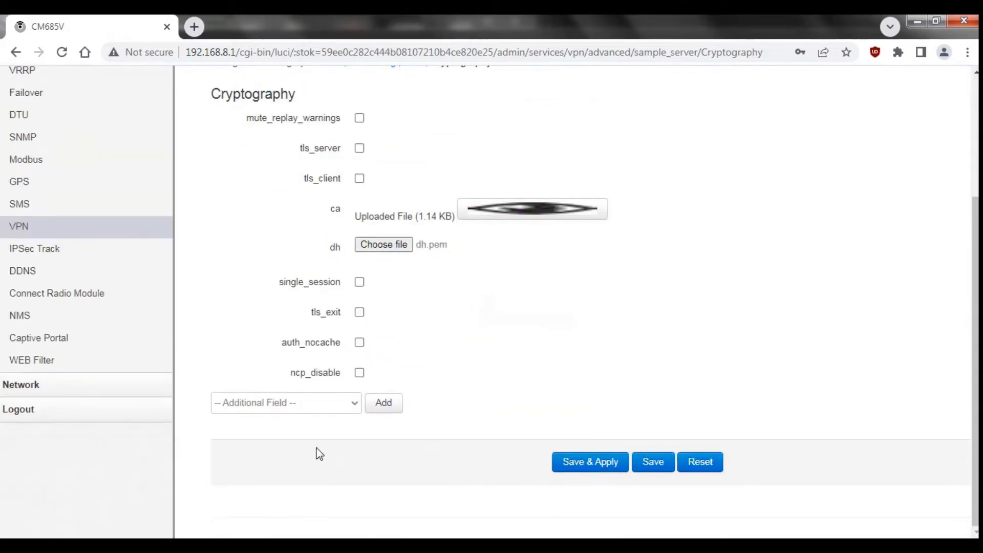
{"action": "left_click", "coordinate": [279, 404]}
{"action": "left_click", "coordinate": [240, 252]}
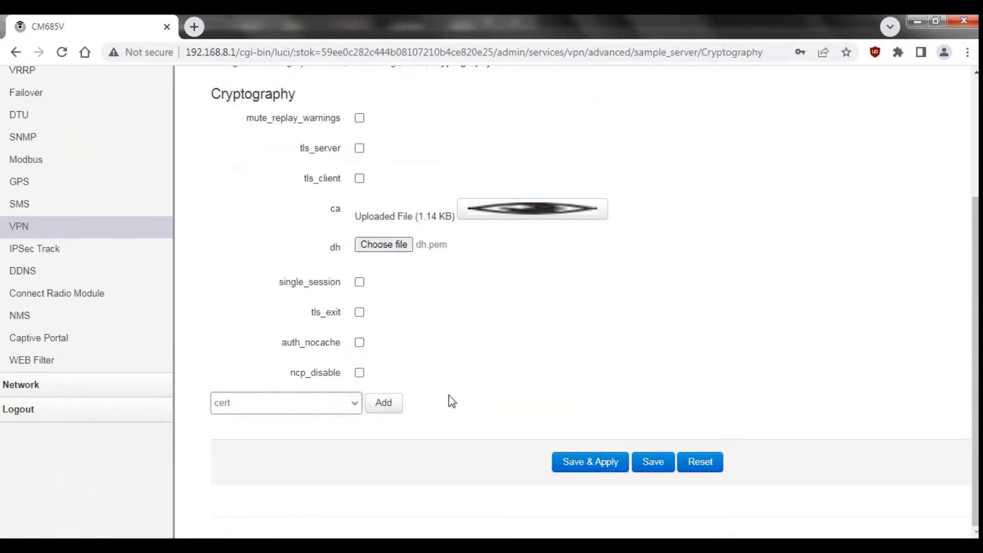
{"action": "left_click", "coordinate": [392, 414]}
{"action": "left_click", "coordinate": [390, 452]}
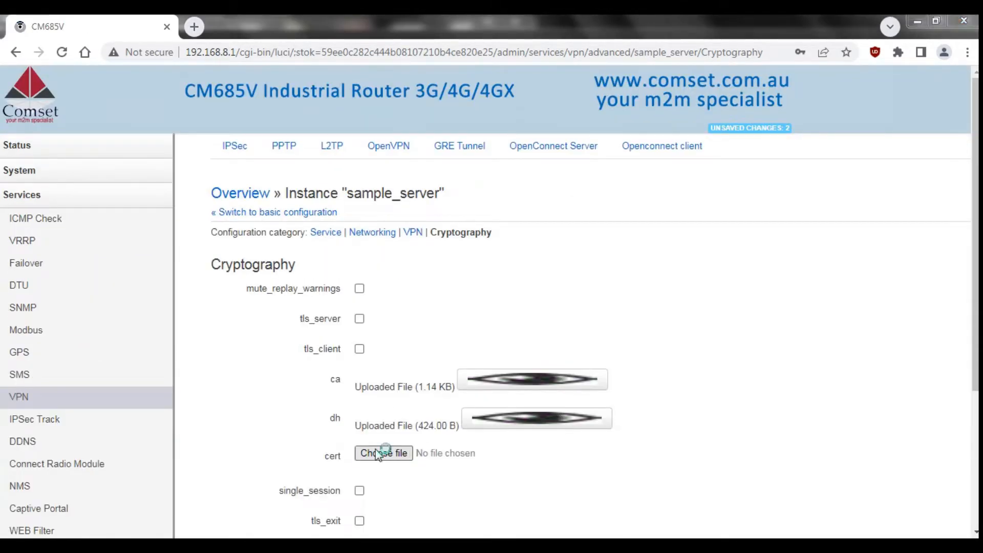
{"action": "double_click", "coordinate": [914, 305]}
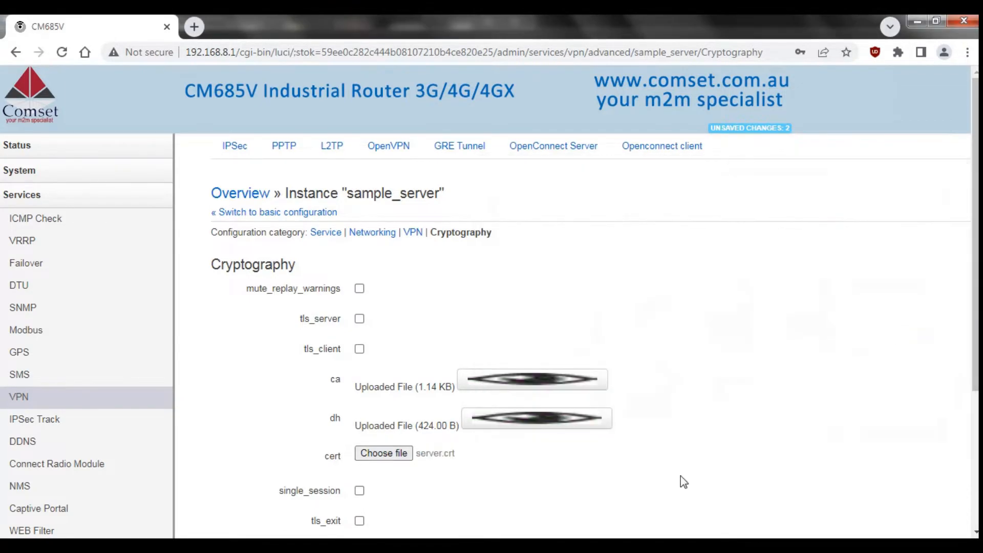
Add the key field with server.key, then save and apply the cryptography settings.
{"action": "scroll", "coordinate": [441, 487], "scroll_direction": "down", "scroll_amount": 4}
{"action": "left_click", "coordinate": [274, 415]}
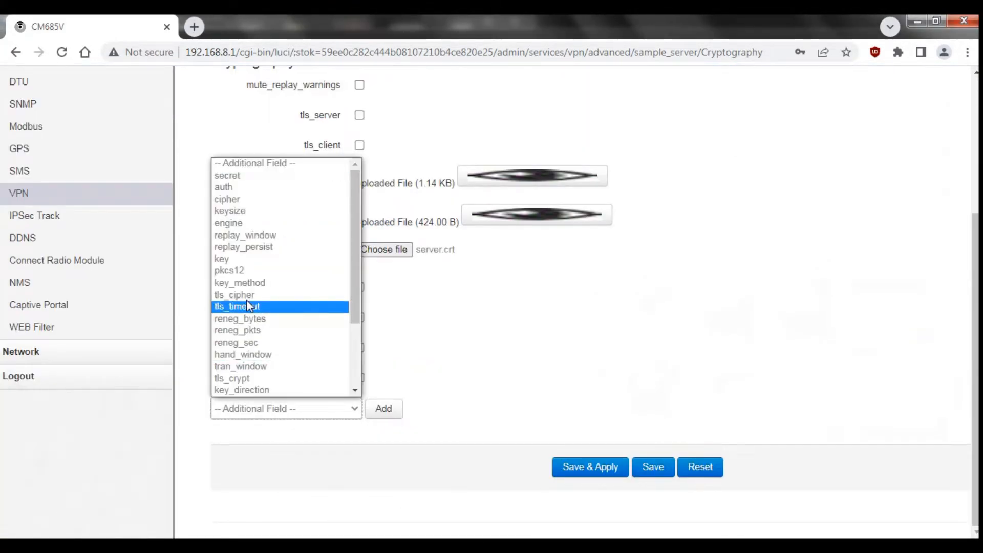
{"action": "left_click", "coordinate": [232, 257]}
{"action": "left_click", "coordinate": [383, 408]}
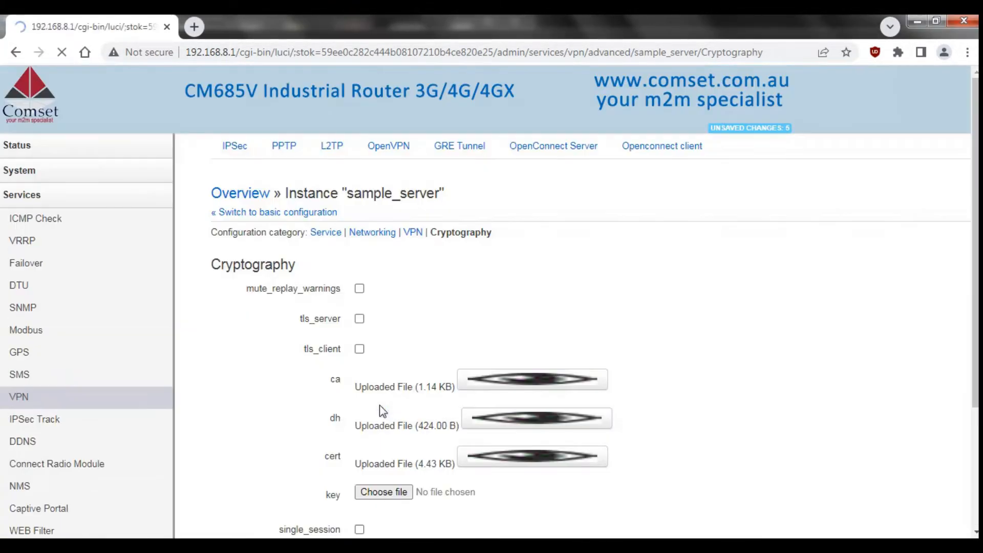
{"action": "left_click", "coordinate": [382, 492]}
{"action": "double_click", "coordinate": [829, 331]}
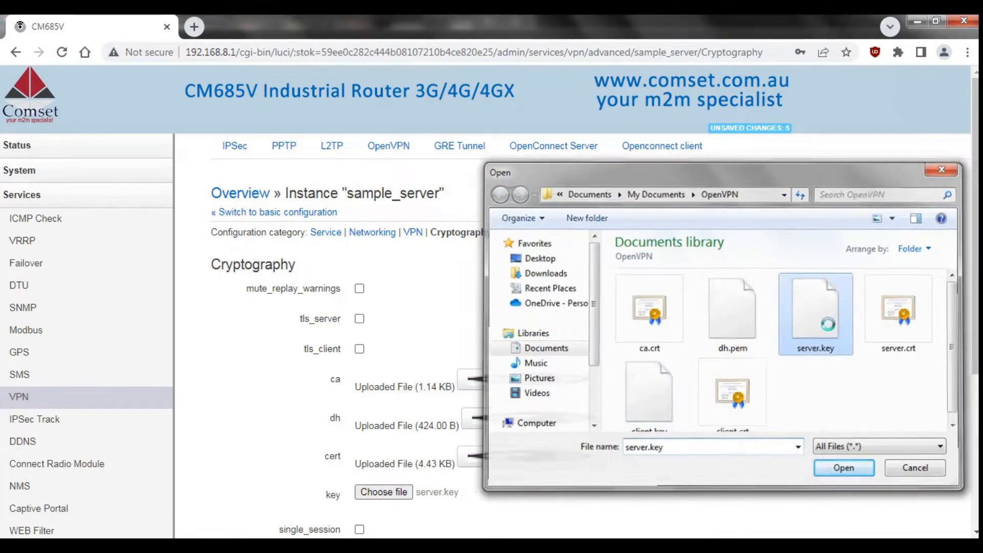
{"action": "scroll", "coordinate": [833, 335], "scroll_direction": "down", "scroll_amount": 5}
{"action": "left_click", "coordinate": [593, 473]}
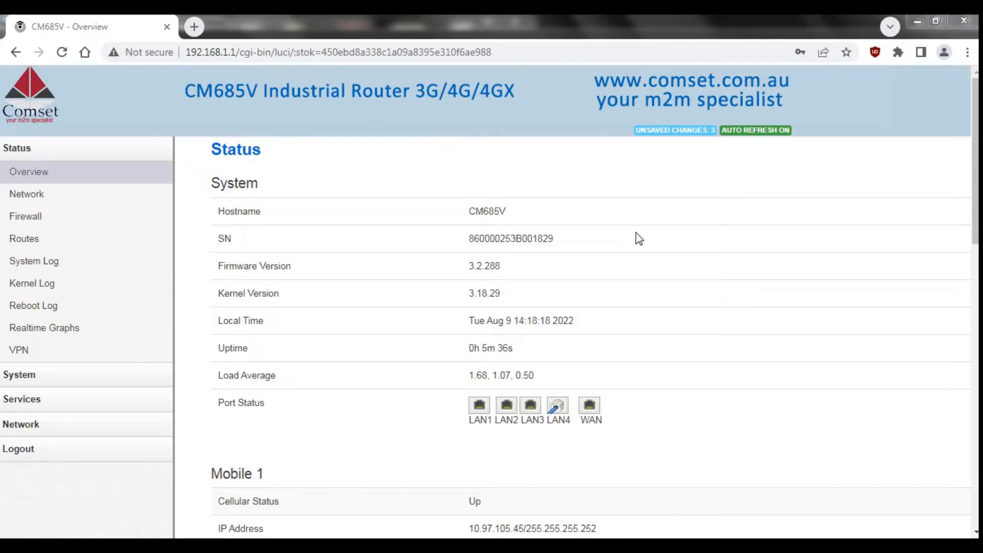
Change the Network > LAN IPv4 address to 192.168.10.1 and save and apply.
{"action": "left_click", "coordinate": [20, 428]}
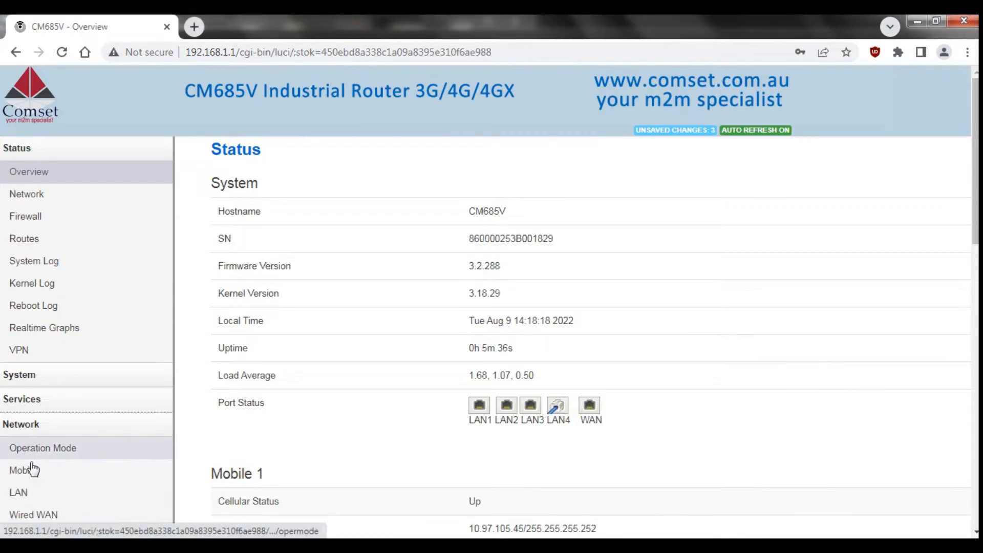
{"action": "left_click", "coordinate": [40, 493]}
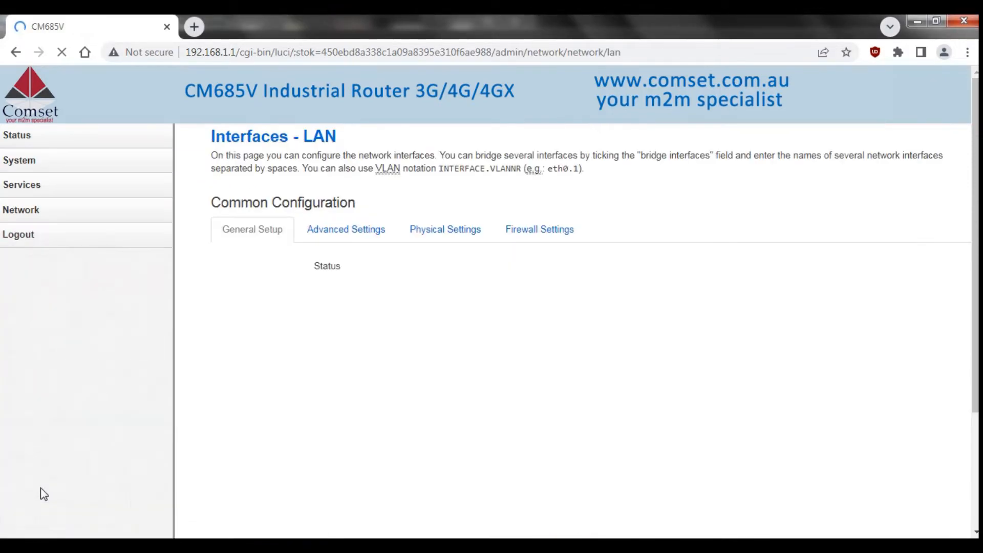
{"action": "scroll", "coordinate": [41, 488], "scroll_direction": "down", "scroll_amount": 3}
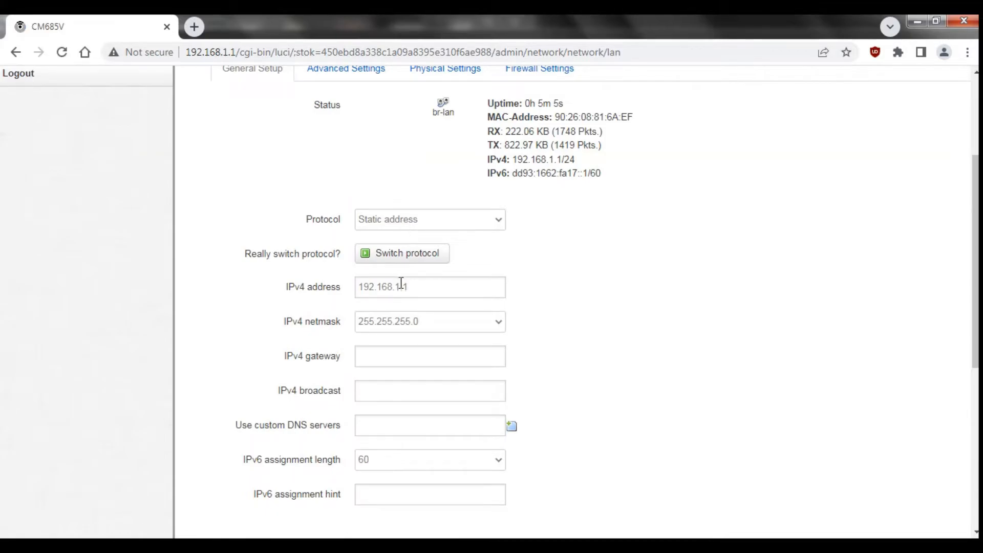
{"action": "left_click", "coordinate": [401, 286]}
{"action": "left_click_drag", "start_coordinate": [976, 277], "coordinate": [976, 412]}
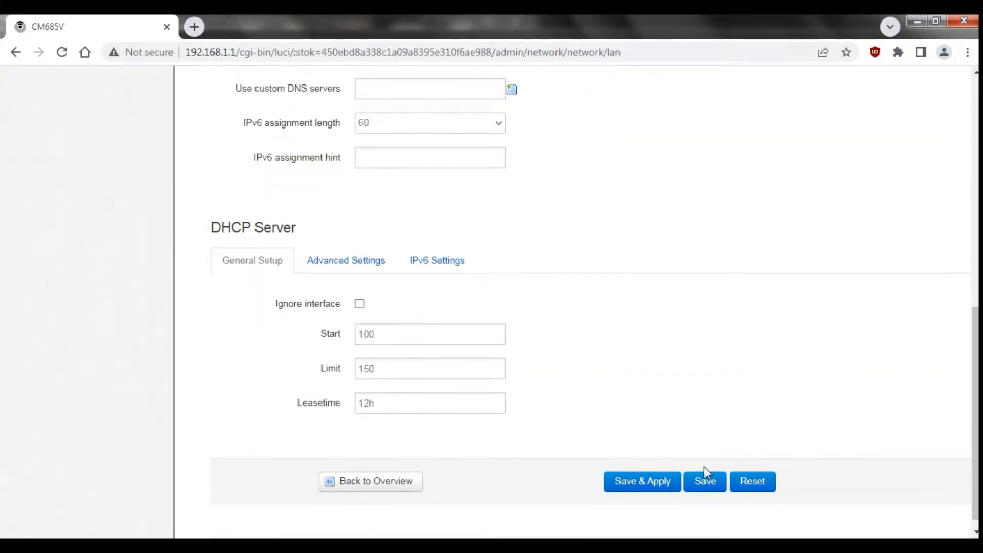
{"action": "left_click", "coordinate": [639, 487]}
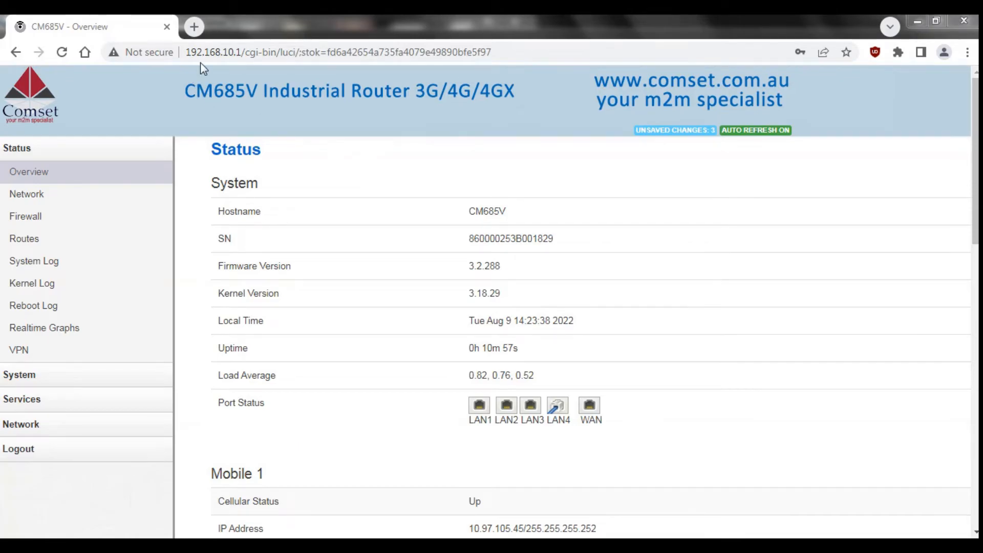
Enable and save the sample_client OpenVPN instance, then switch it to advanced configuration.
{"action": "mouse_move", "coordinate": [33, 404]}
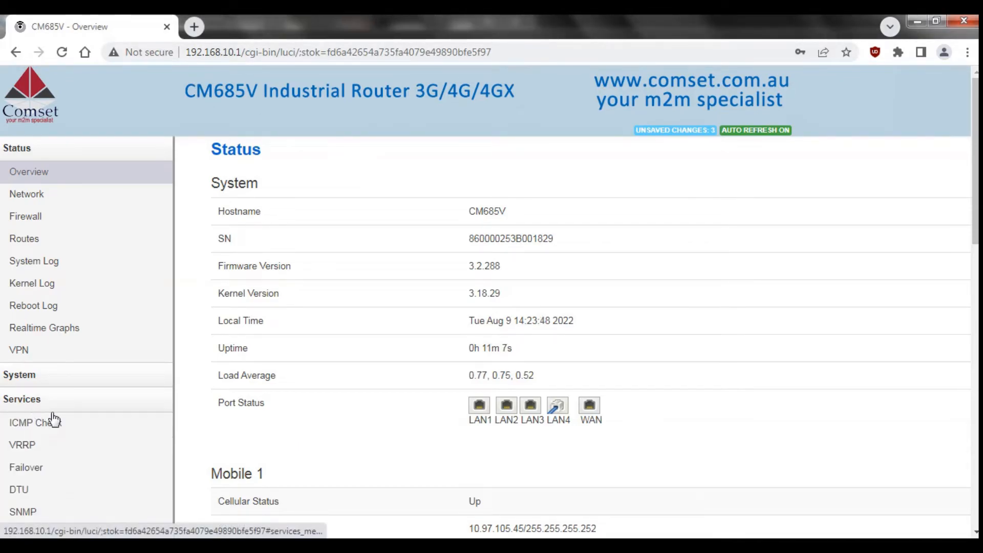
{"action": "scroll", "coordinate": [62, 440], "scroll_direction": "down", "scroll_amount": 2}
{"action": "left_click", "coordinate": [42, 498]}
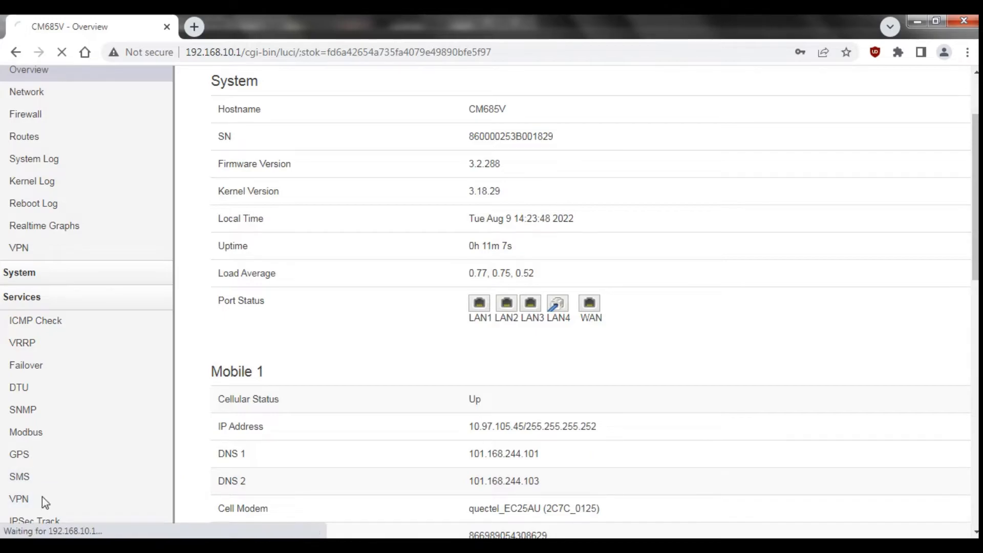
{"action": "left_click", "coordinate": [395, 152]}
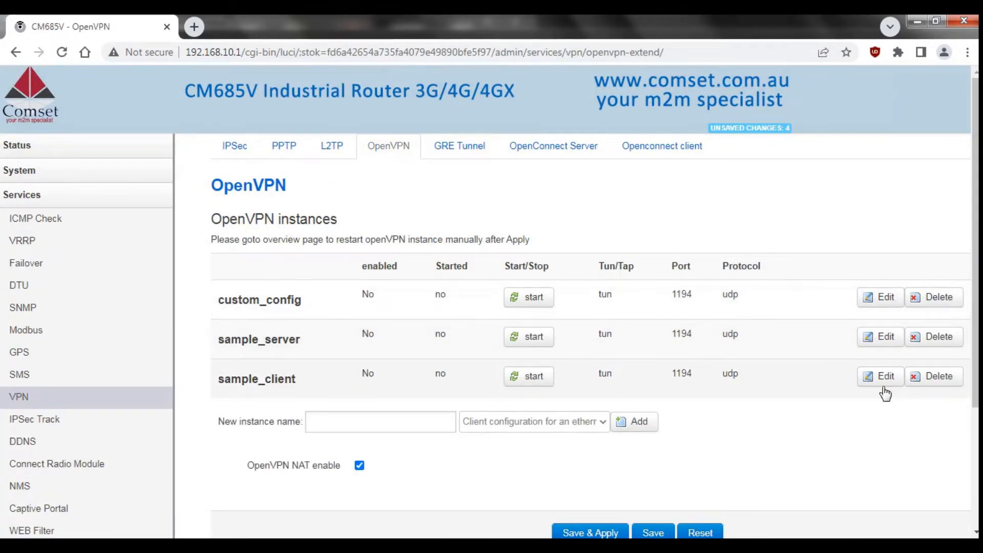
{"action": "left_click", "coordinate": [880, 377]}
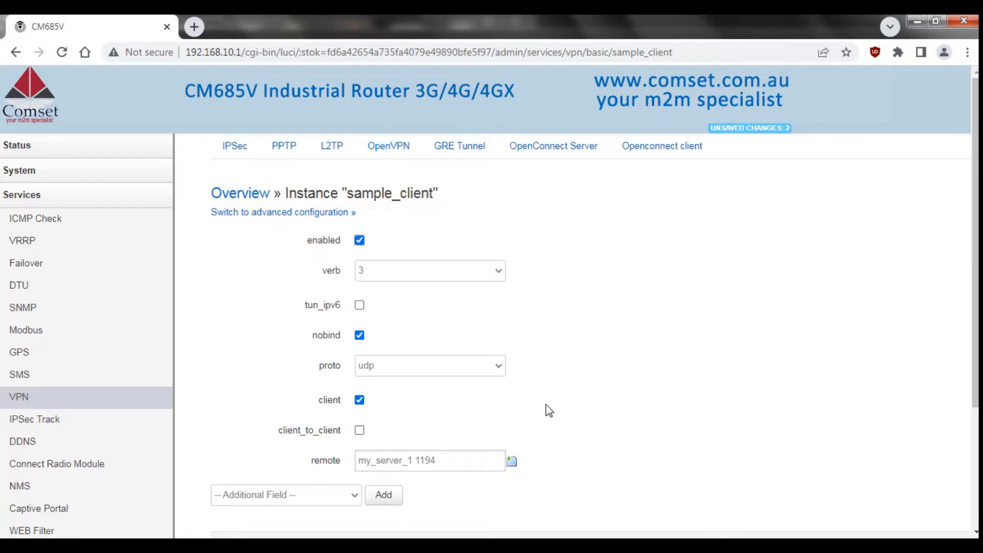
{"action": "scroll", "coordinate": [546, 405], "scroll_direction": "down", "scroll_amount": 2}
{"action": "left_click", "coordinate": [648, 473]}
{"action": "left_click", "coordinate": [290, 213]}
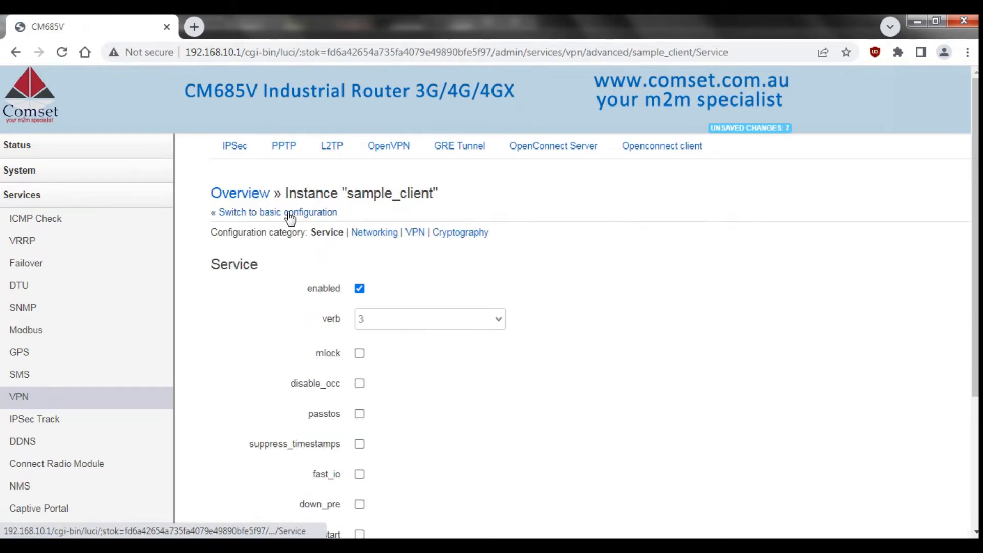
In sample_client's Cryptography settings, add the ca field with ca.crt uploaded.
{"action": "left_click", "coordinate": [480, 234]}
{"action": "scroll", "coordinate": [479, 238], "scroll_direction": "down", "scroll_amount": 1}
{"action": "scroll", "coordinate": [390, 425], "scroll_direction": "down", "scroll_amount": 1}
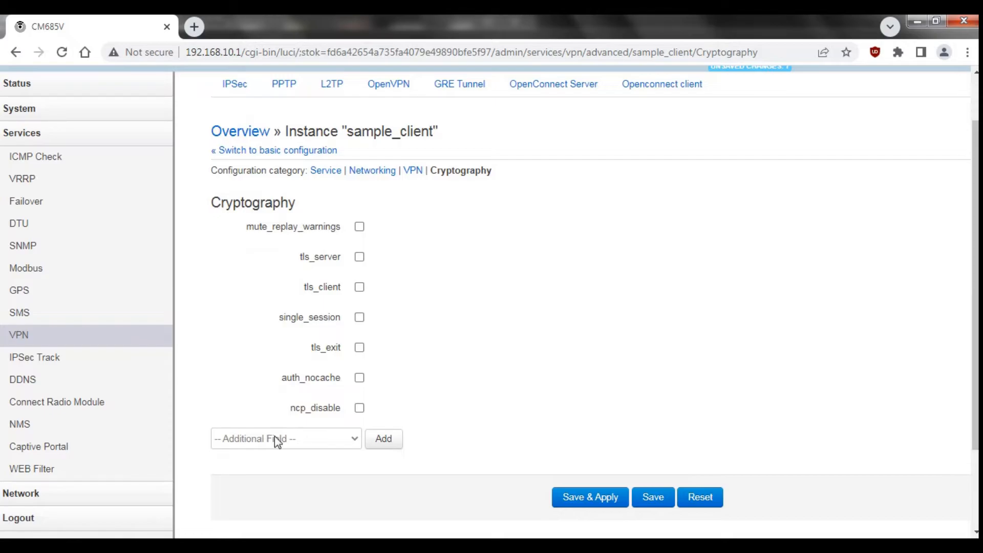
{"action": "left_click", "coordinate": [274, 438]}
{"action": "left_click", "coordinate": [348, 288]}
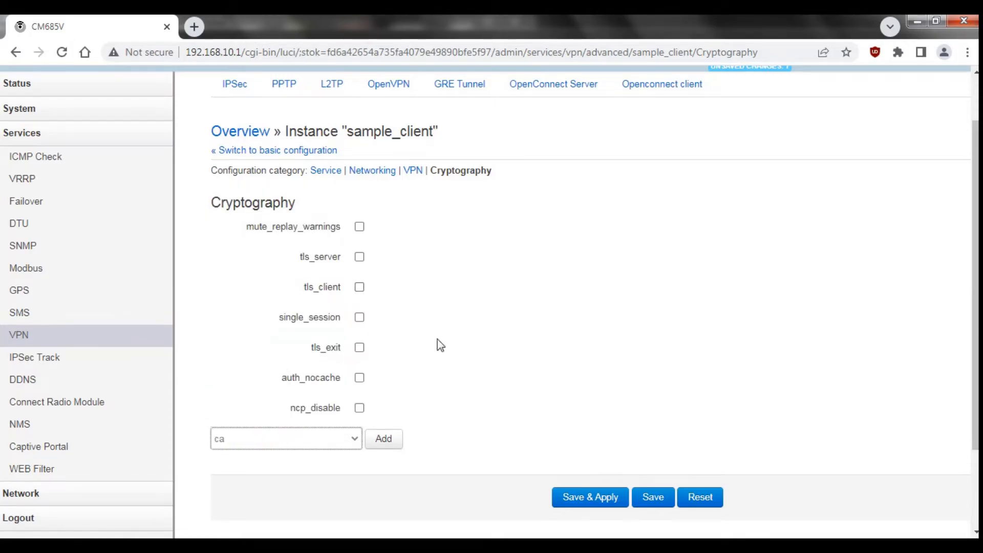
{"action": "left_click", "coordinate": [384, 440]}
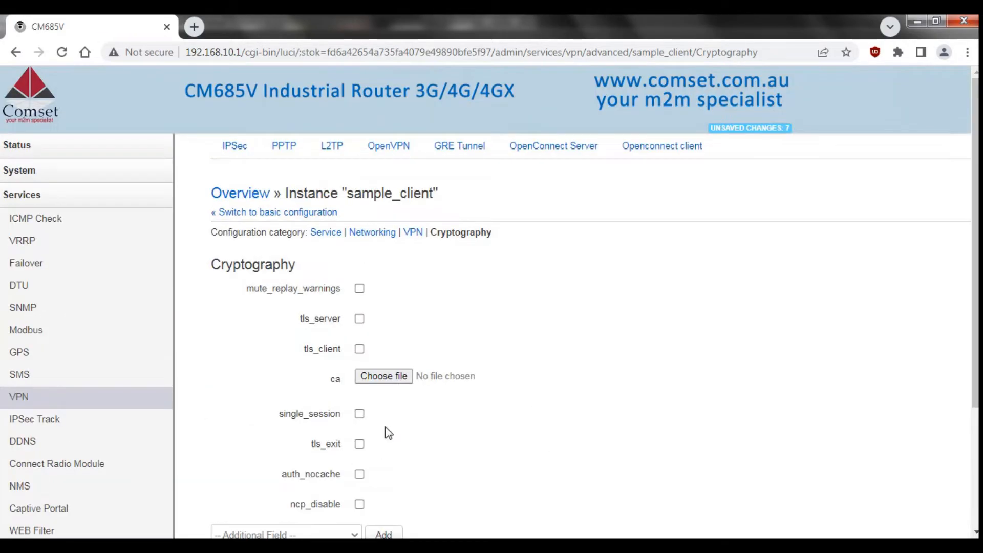
{"action": "left_click", "coordinate": [374, 377]}
{"action": "double_click", "coordinate": [659, 302]}
Add the cert field to sample_client with client.crt uploaded.
{"action": "scroll", "coordinate": [871, 407], "scroll_direction": "down", "scroll_amount": 3}
{"action": "left_click", "coordinate": [265, 403]}
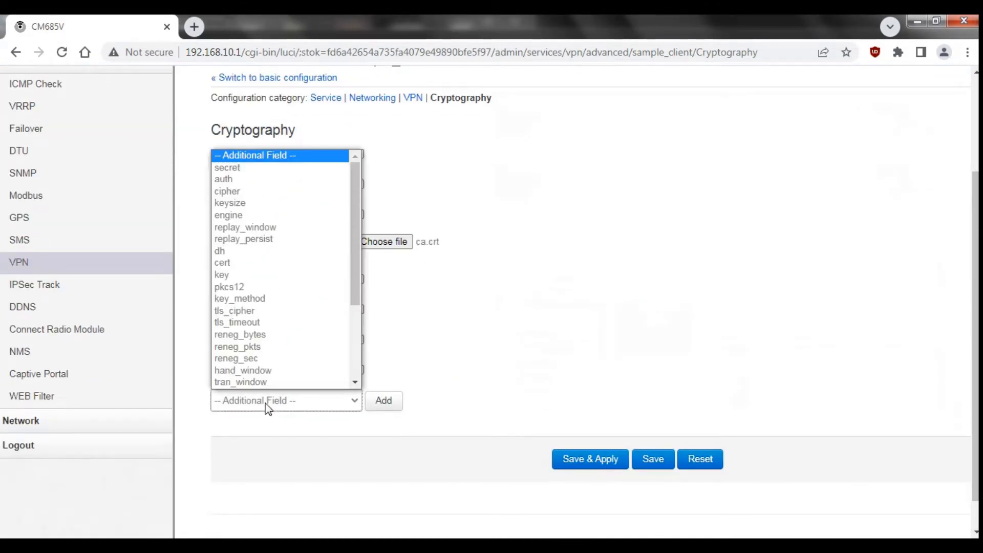
{"action": "left_click", "coordinate": [228, 263]}
{"action": "left_click", "coordinate": [385, 400]}
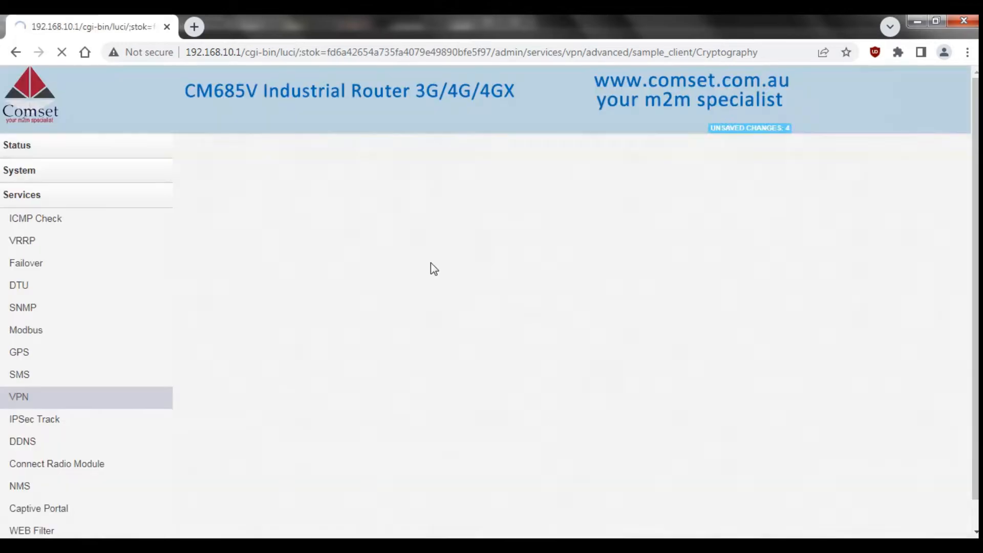
{"action": "left_click", "coordinate": [398, 414]}
{"action": "double_click", "coordinate": [734, 392]}
Add the key field with client.key and save the client cryptography settings.
{"action": "scroll", "coordinate": [763, 401], "scroll_direction": "down", "scroll_amount": 3}
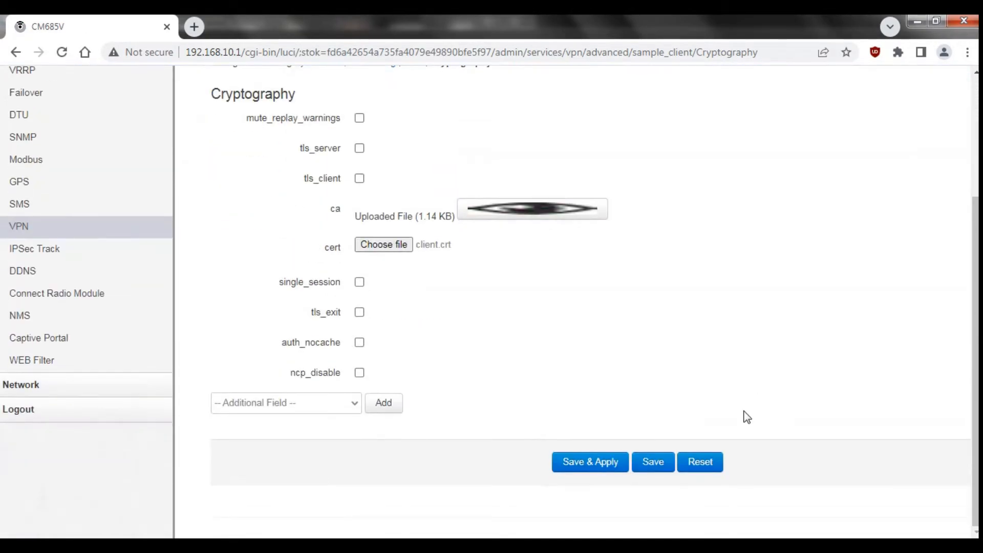
{"action": "left_click", "coordinate": [312, 402]}
{"action": "left_click", "coordinate": [220, 265]}
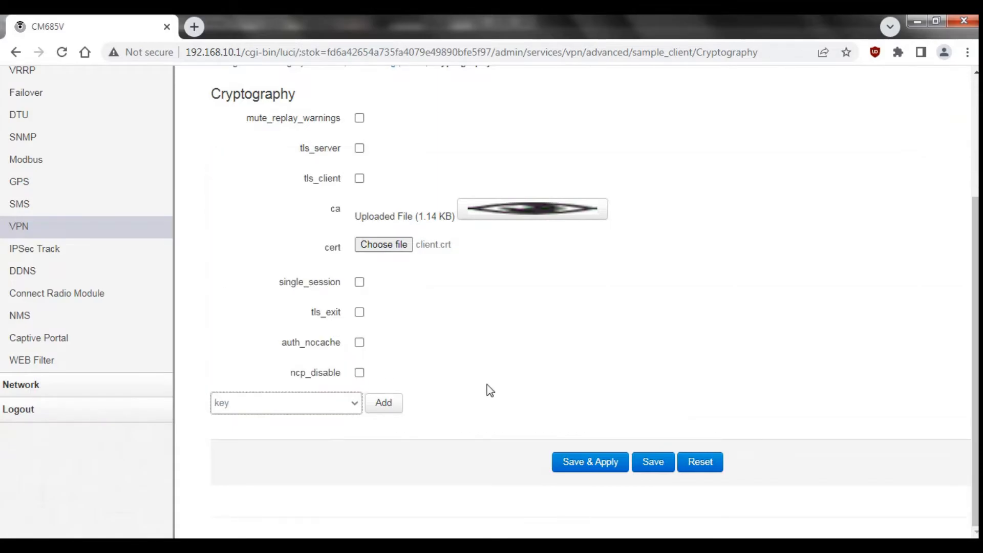
{"action": "left_click", "coordinate": [392, 406]}
{"action": "left_click", "coordinate": [389, 457]}
{"action": "left_click", "coordinate": [676, 408]}
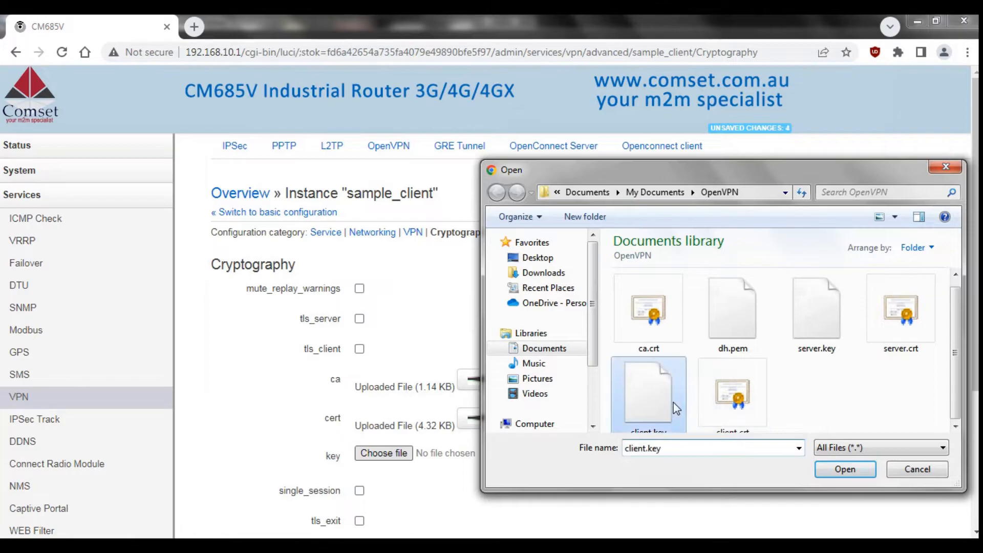
{"action": "double_click", "coordinate": [675, 408]}
{"action": "scroll", "coordinate": [673, 408], "scroll_direction": "down", "scroll_amount": 4}
{"action": "left_click", "coordinate": [647, 463]}
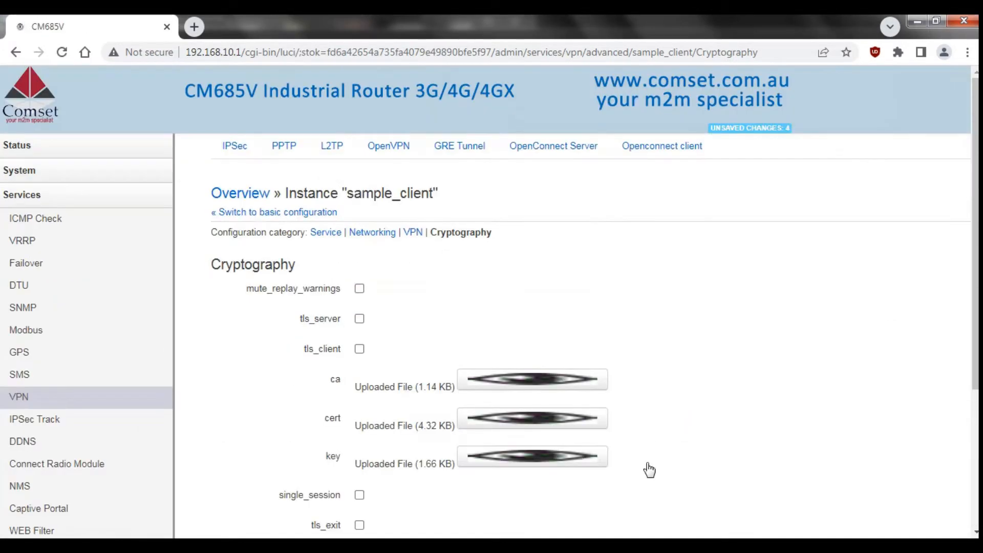
Replace my_server_1 with cm685v.dyndns.org in sample_client's remote field, apply, and return to the instances overview.
{"action": "left_click", "coordinate": [413, 233]}
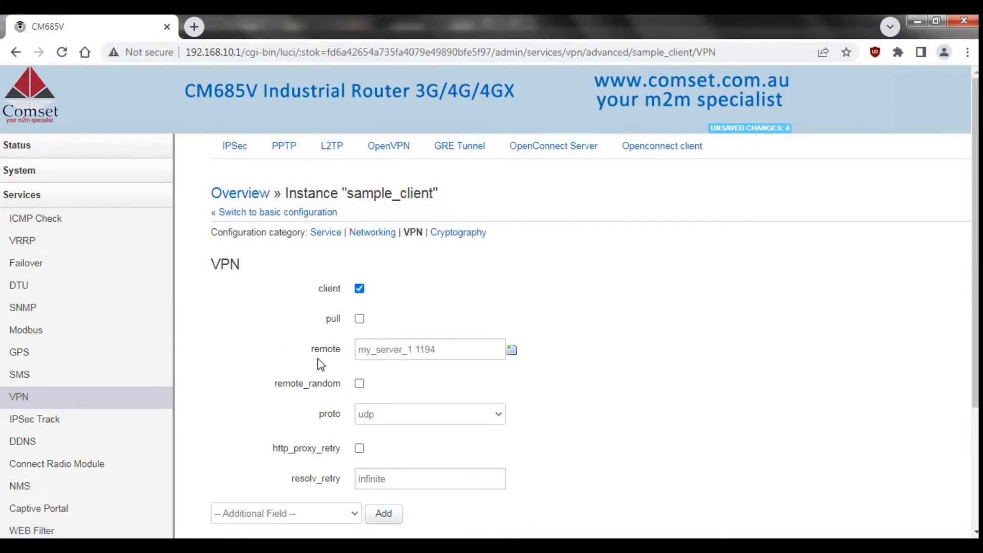
{"action": "double_click", "coordinate": [413, 349]}
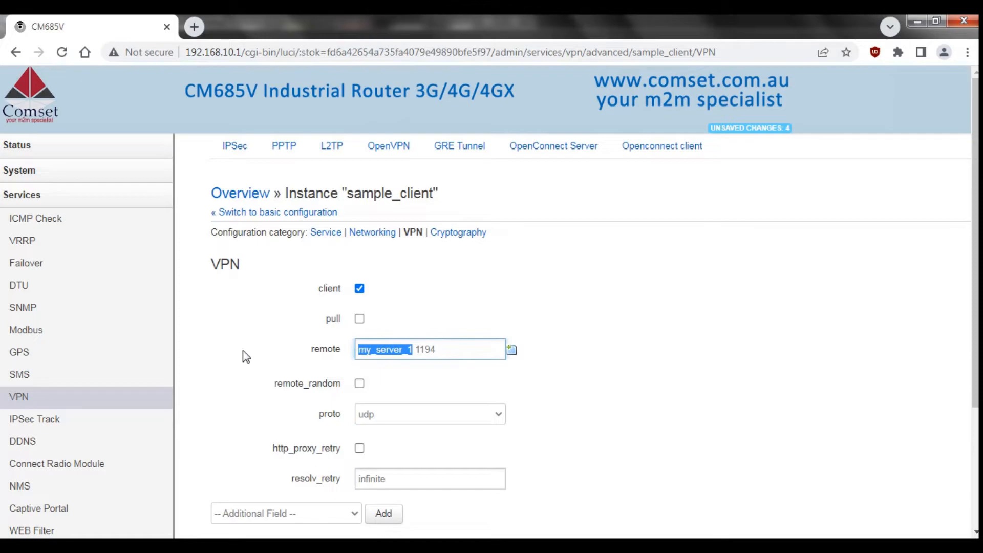
{"action": "type", "text": "cm68"}
{"action": "type", "text": "5v.d"}
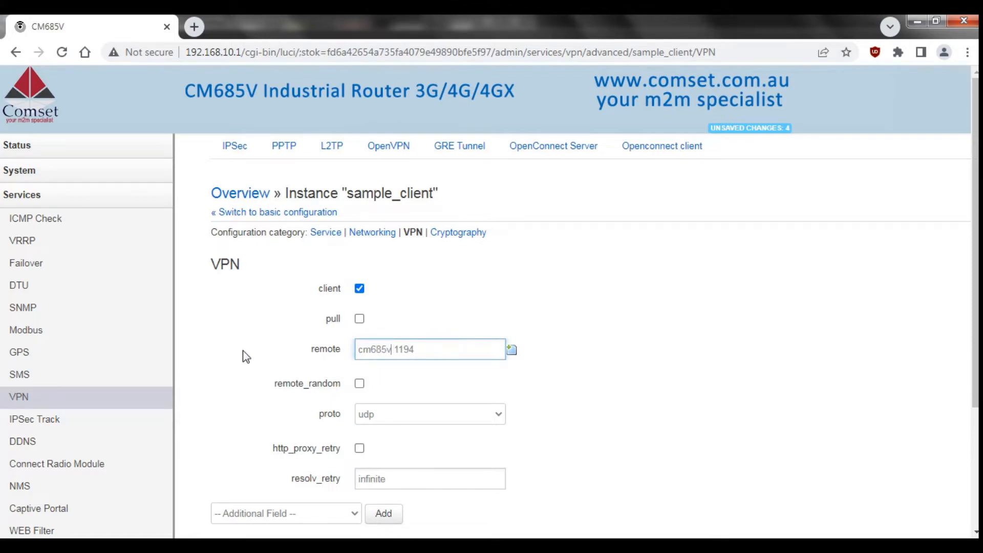
{"action": "type", "text": "yndns.org"}
{"action": "left_click", "coordinate": [588, 383]}
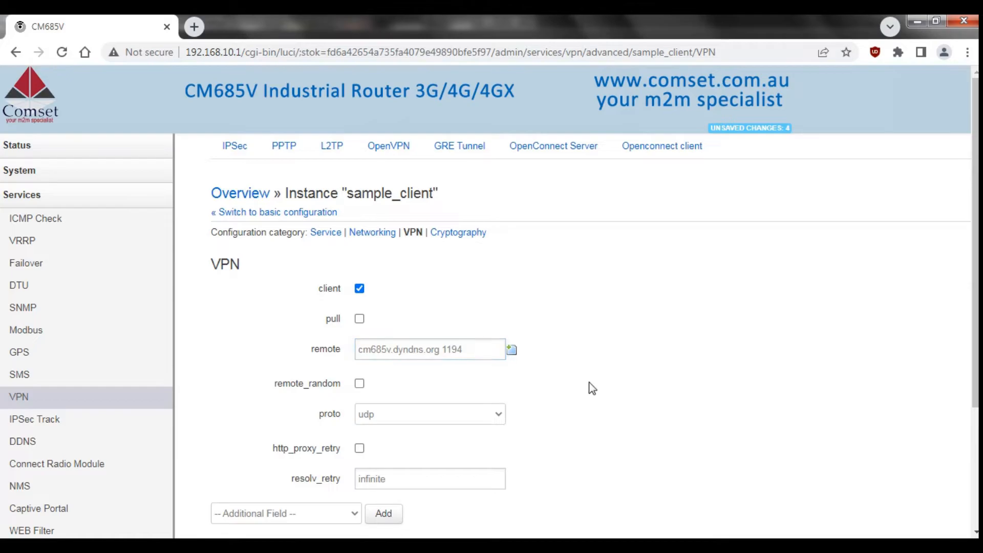
{"action": "scroll", "coordinate": [590, 387], "scroll_direction": "down", "scroll_amount": 3}
{"action": "left_click", "coordinate": [587, 399]}
{"action": "left_click", "coordinate": [228, 194]}
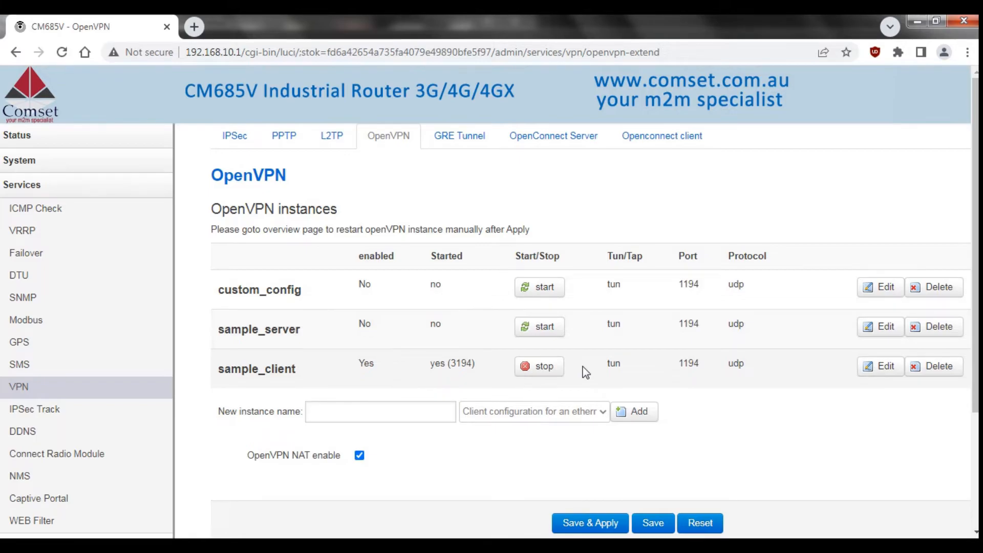
Collapse Services and open the Network > Interfaces overview.
{"action": "left_click", "coordinate": [145, 191]}
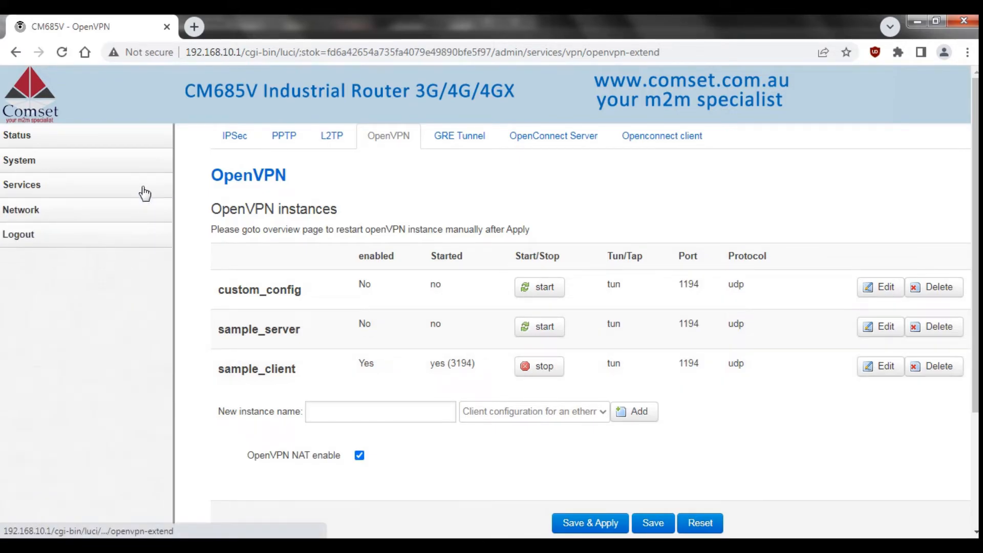
{"action": "left_click", "coordinate": [105, 213]}
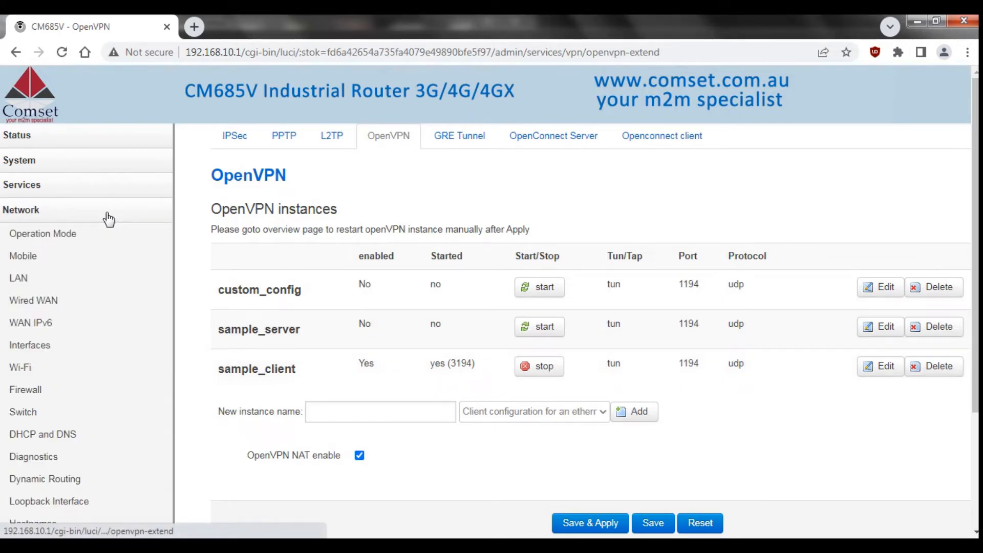
{"action": "left_click", "coordinate": [67, 346]}
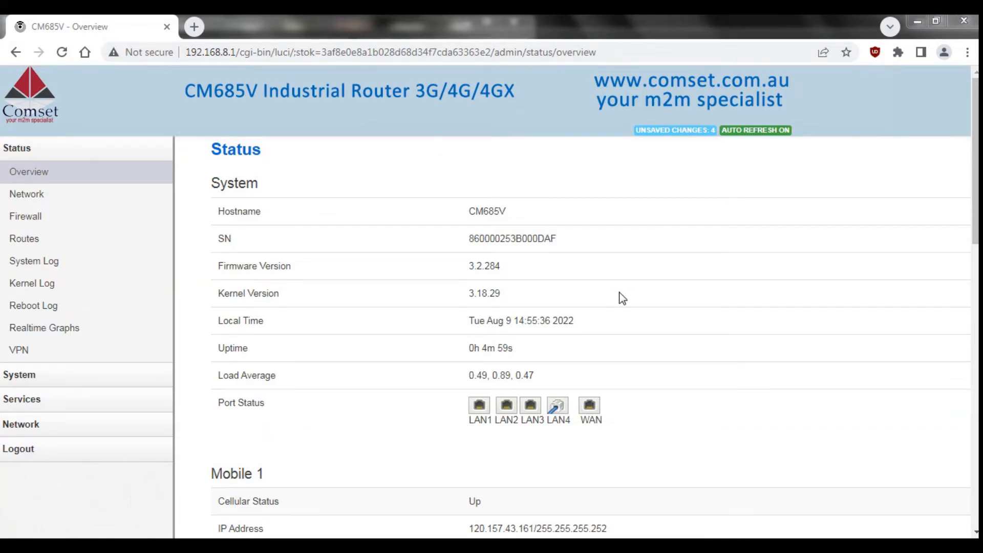
Edit sample_server under Services > VPN > OpenVPN and switch to its advanced configuration.
{"action": "left_click", "coordinate": [121, 400]}
{"action": "scroll", "coordinate": [121, 404], "scroll_direction": "down", "scroll_amount": 3}
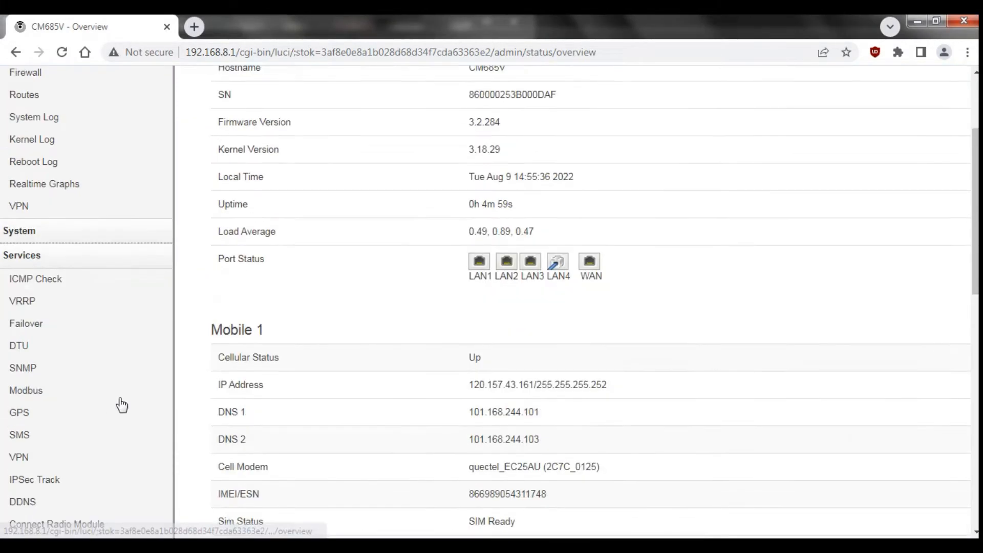
{"action": "left_click", "coordinate": [44, 444]}
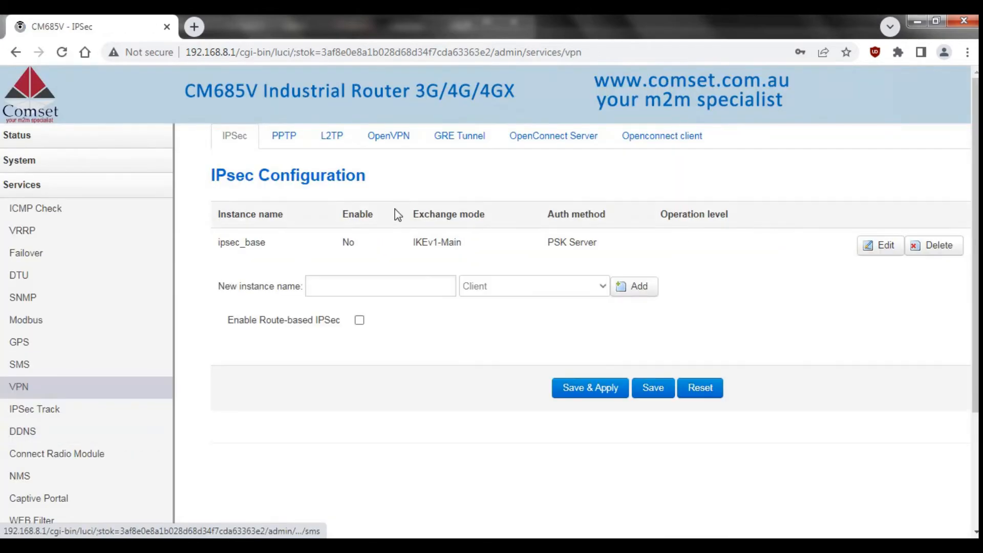
{"action": "left_click", "coordinate": [385, 145]}
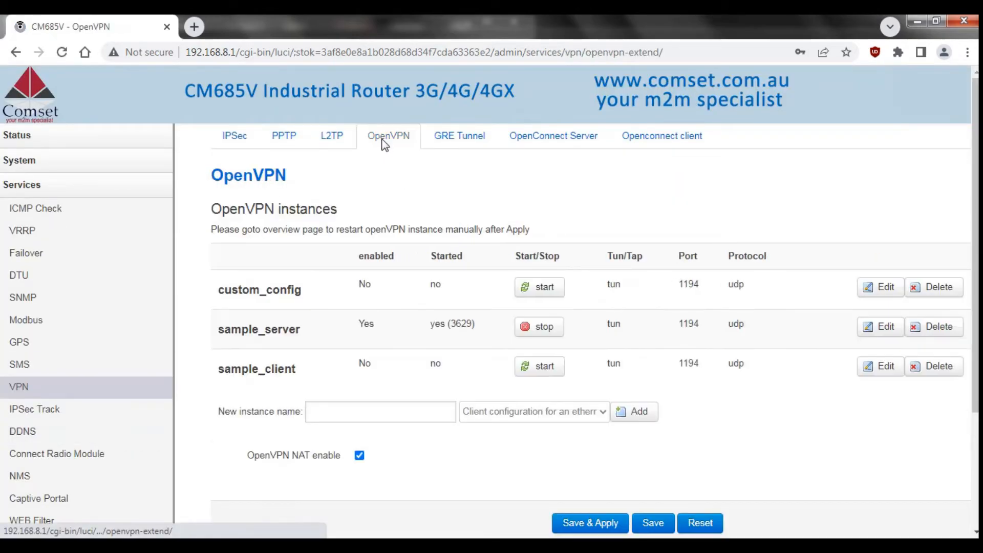
{"action": "left_click", "coordinate": [864, 333]}
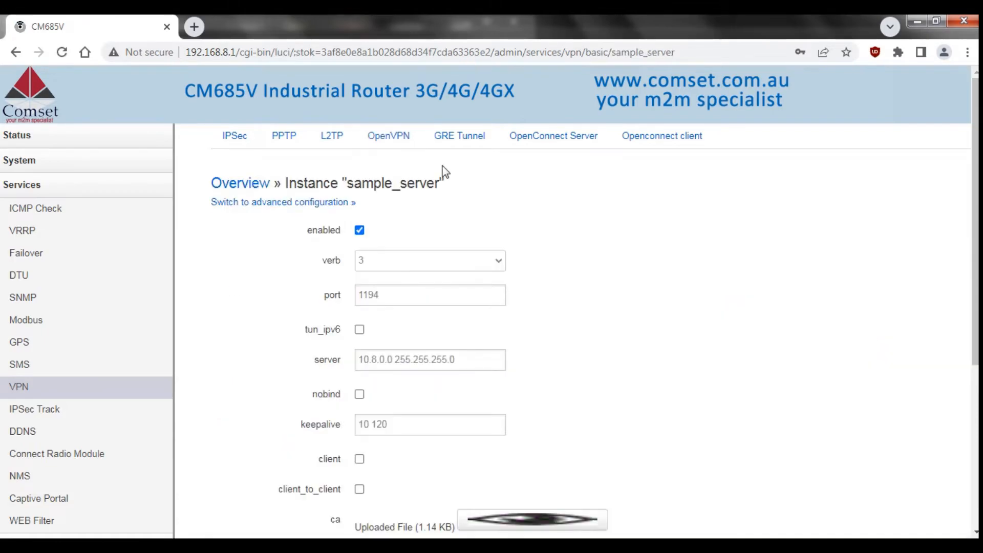
{"action": "left_click", "coordinate": [315, 203]}
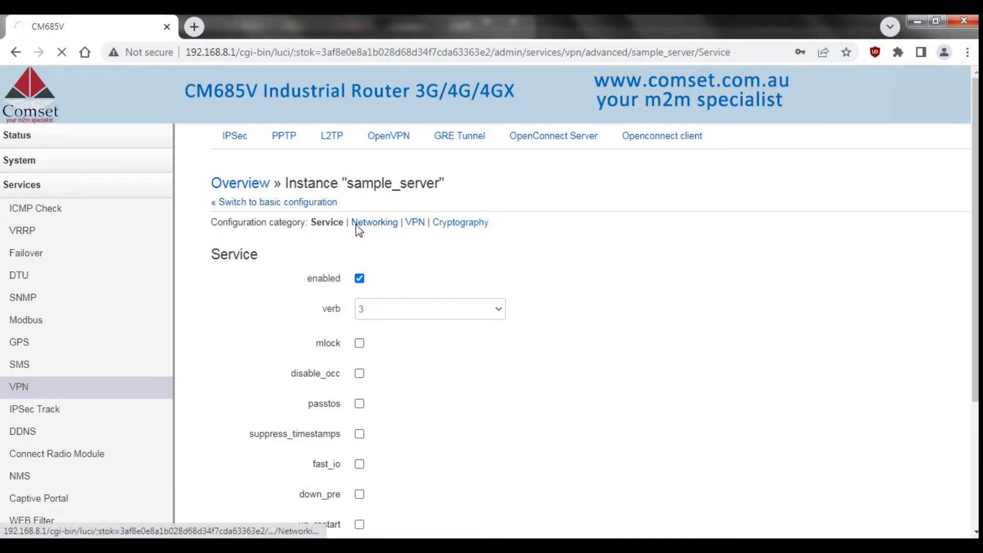
Add a route field under Networking with value 192.168.10.0 255.255.255.0 and save it.
{"action": "left_click", "coordinate": [358, 228]}
{"action": "middle_click", "coordinate": [551, 301]}
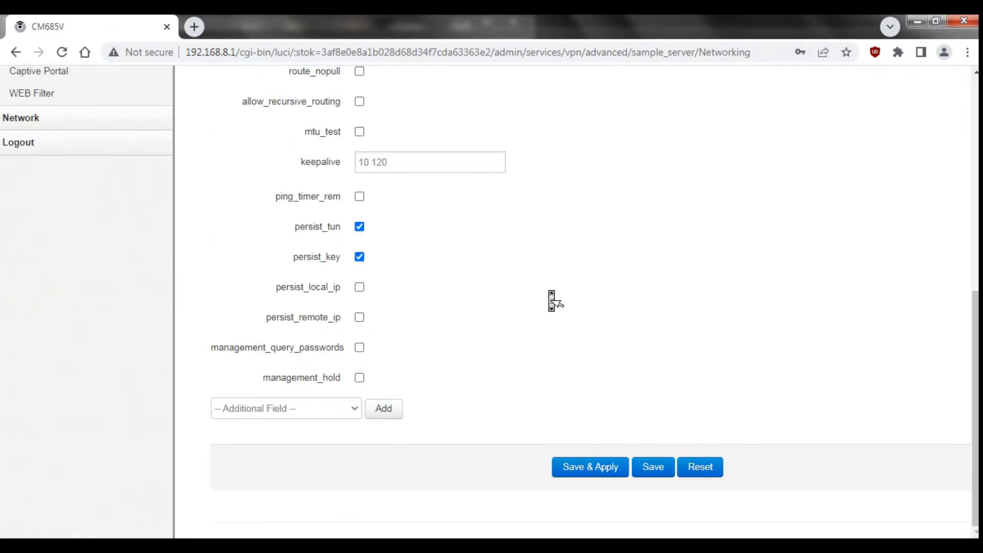
{"action": "left_click", "coordinate": [235, 408]}
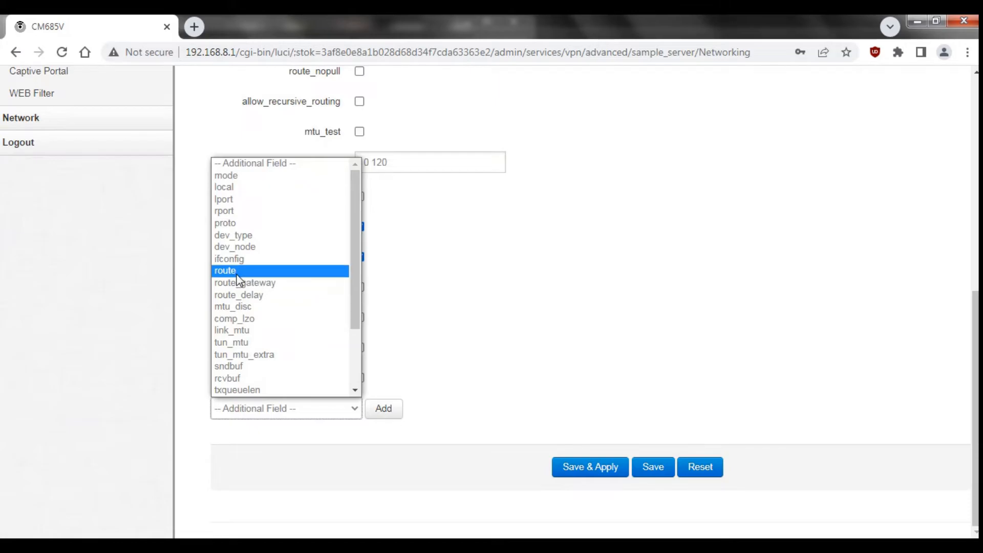
{"action": "left_click", "coordinate": [237, 273]}
{"action": "left_click", "coordinate": [393, 415]}
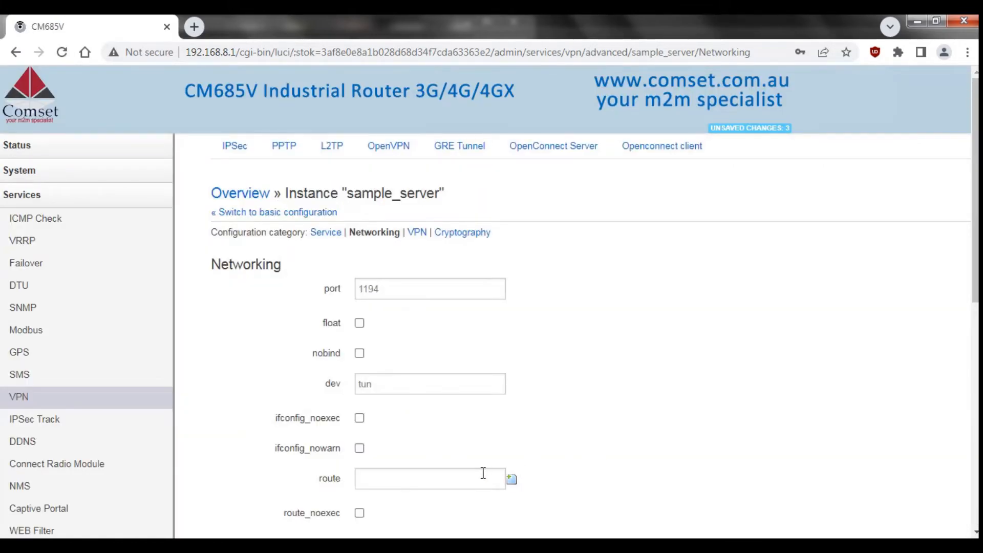
{"action": "left_click", "coordinate": [467, 480]}
{"action": "type", "text": "192.168.10.0 255.255.255"}
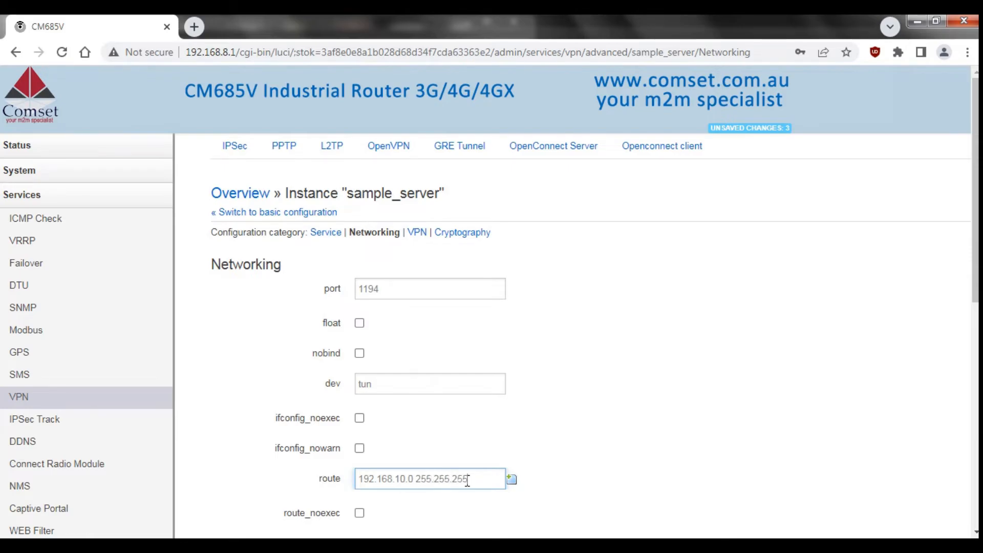
{"action": "scroll", "coordinate": [638, 464], "scroll_direction": "down", "scroll_amount": 10}
{"action": "left_click", "coordinate": [644, 464]}
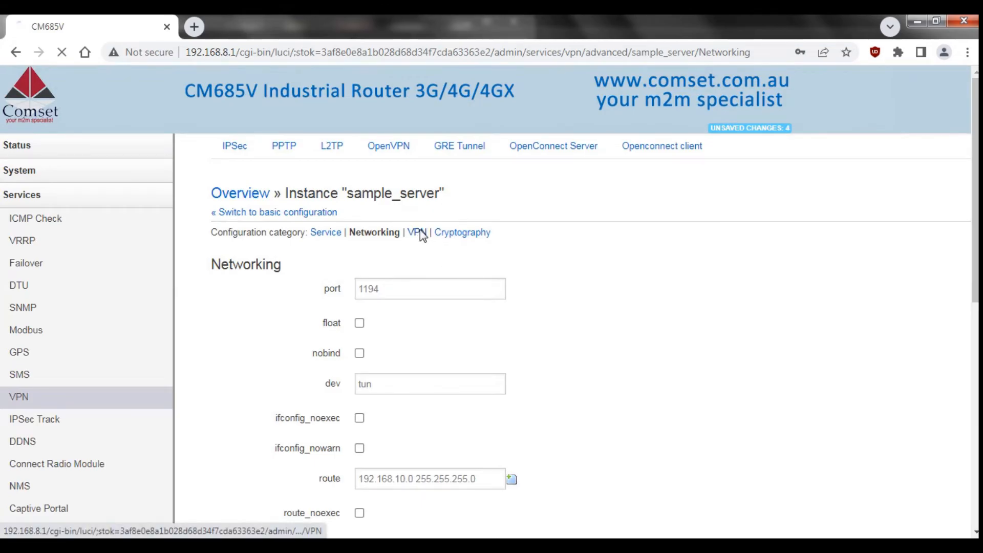
{"action": "left_click", "coordinate": [418, 232]}
Add a custom push value 'route 192.168.8.0 255.255.255.0' to the VPN settings.
{"action": "scroll", "coordinate": [396, 430], "scroll_direction": "down", "scroll_amount": 4}
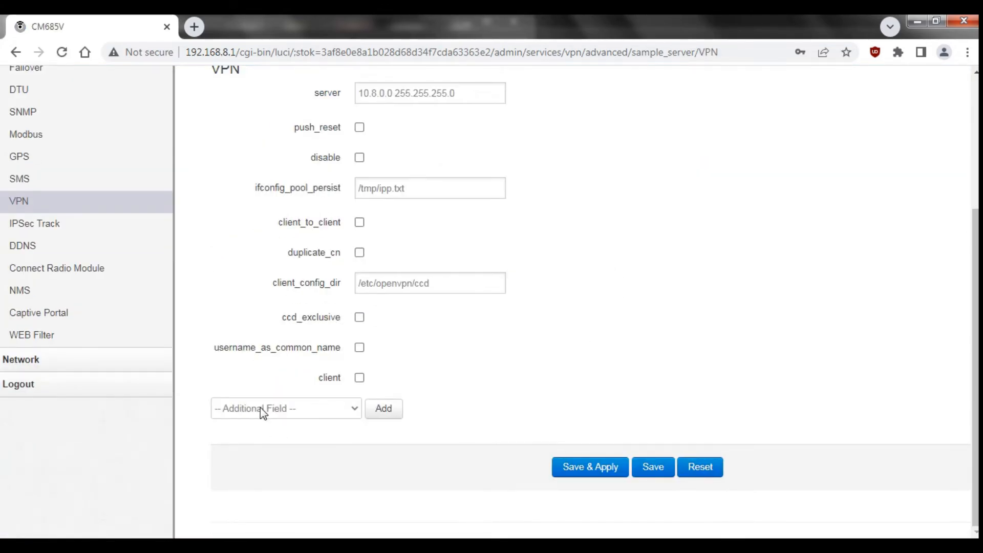
{"action": "left_click", "coordinate": [260, 407]}
{"action": "left_click", "coordinate": [239, 271]}
{"action": "left_click", "coordinate": [389, 411]}
{"action": "left_click", "coordinate": [414, 330]}
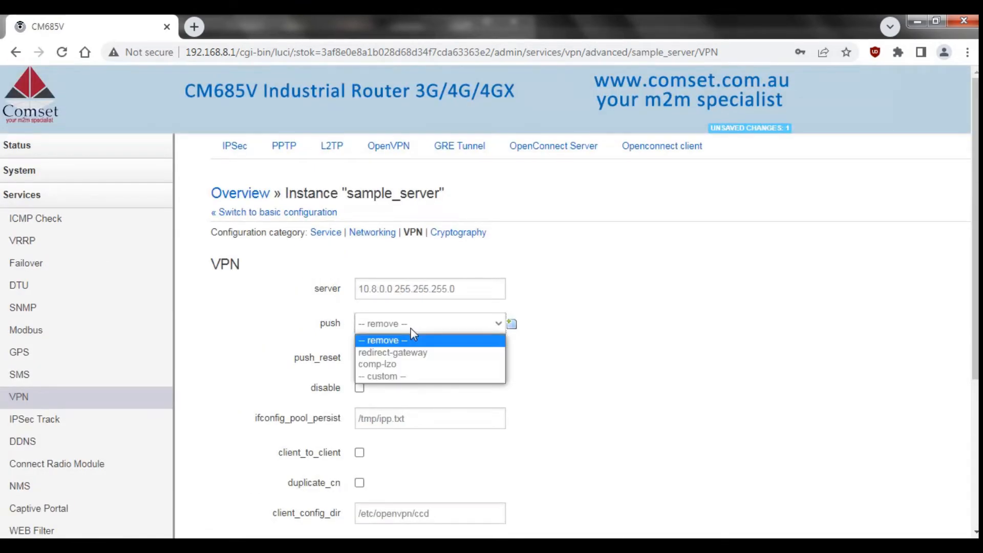
{"action": "left_click", "coordinate": [388, 376]}
{"action": "type", "text": "route 192.168.8.0 255.255.255.0"}
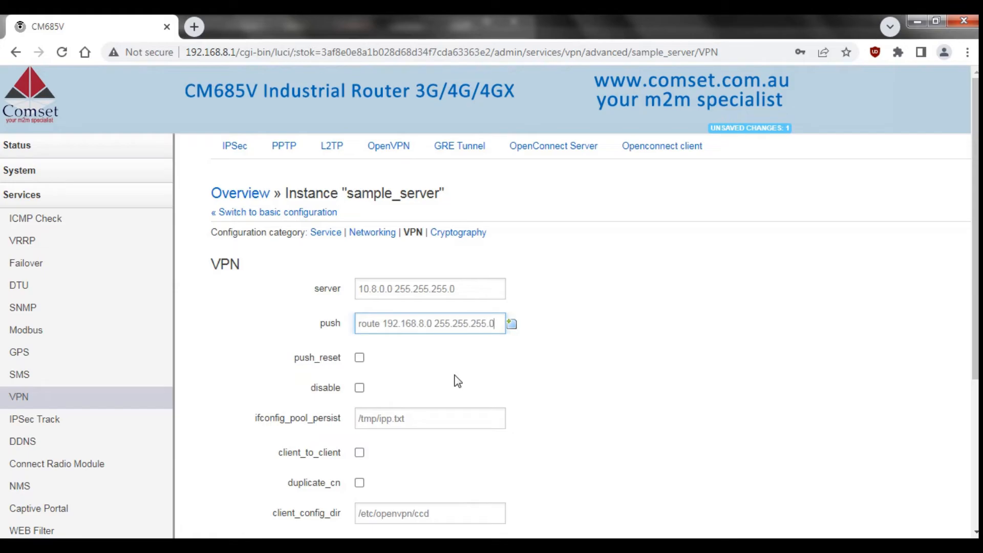
{"action": "left_click", "coordinate": [572, 388]}
{"action": "middle_click", "coordinate": [597, 387]}
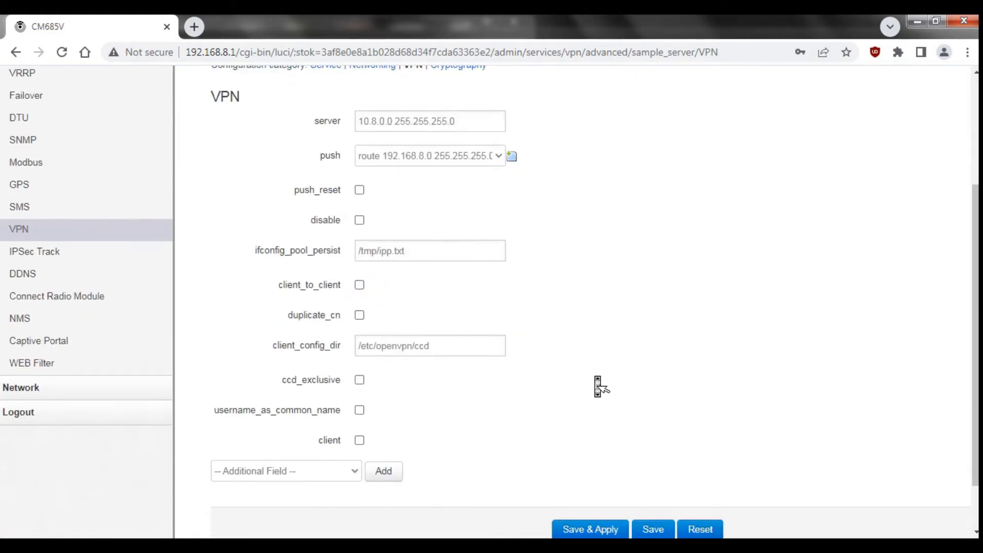
Enable ccd_exclusive and save and apply the server settings.
{"action": "scroll", "coordinate": [597, 386], "scroll_direction": "down", "scroll_amount": 1}
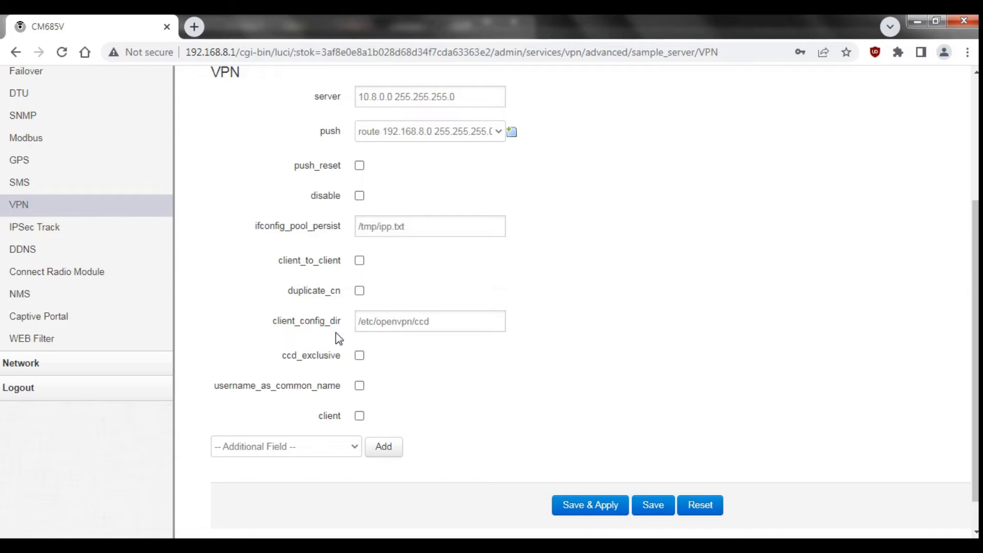
{"action": "left_click", "coordinate": [358, 358]}
{"action": "left_click", "coordinate": [563, 504]}
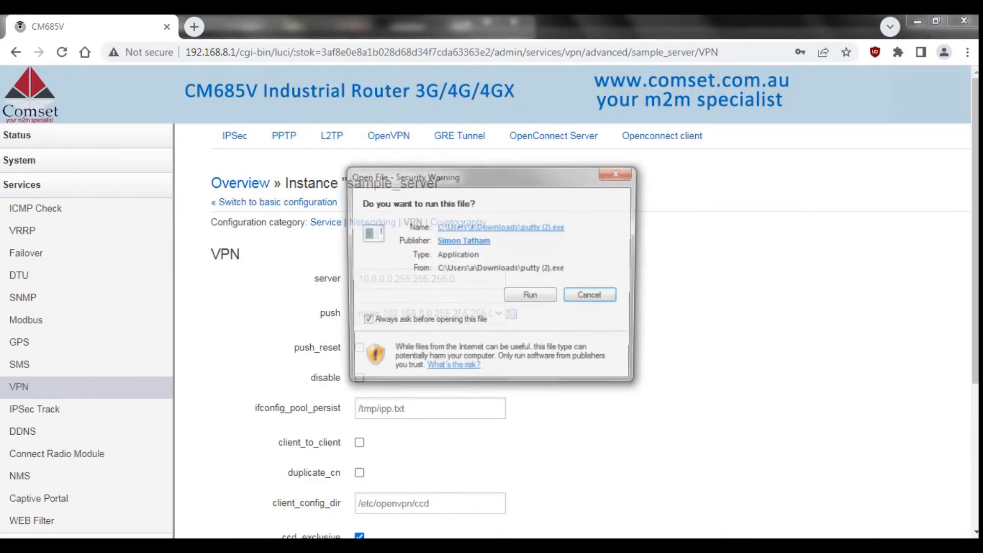
Start PuTTY and log in over SSH to the router at 192.168.8.1.
{"action": "left_click", "coordinate": [523, 296]}
{"action": "type", "text": "192"}
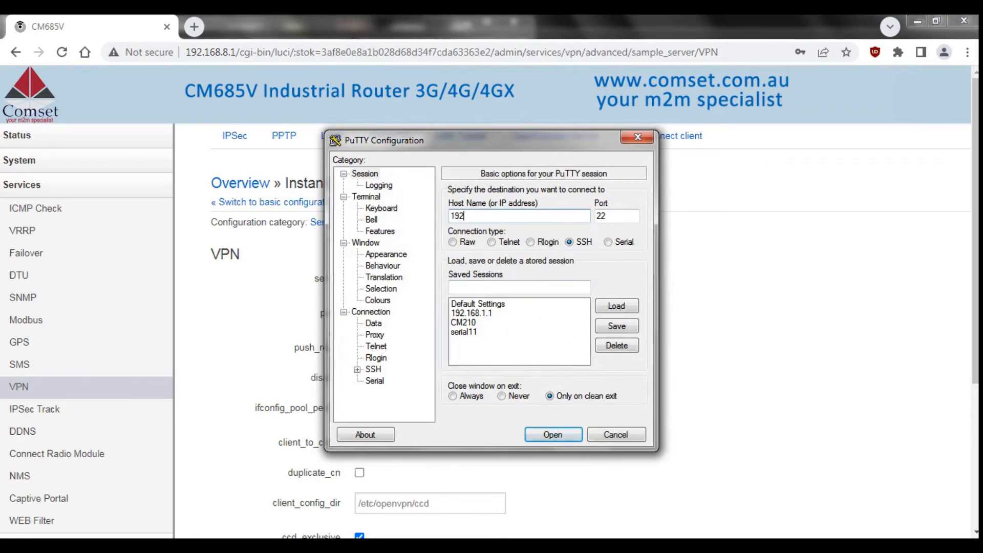
{"action": "type", "text": ".168.8.1"}
{"action": "left_click", "coordinate": [541, 436]}
{"action": "type", "text": "router"}
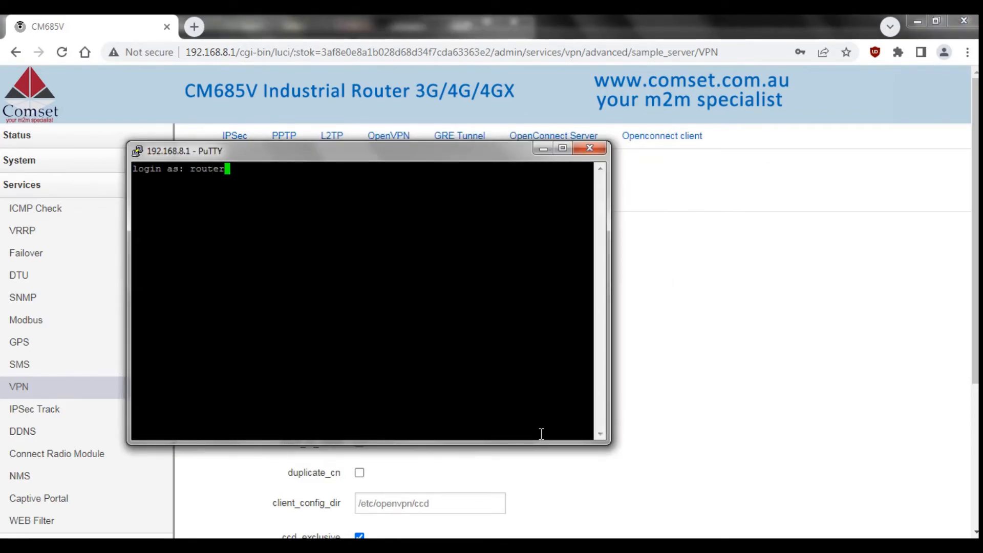
{"action": "key", "text": "Return"}
Create /etc/openvpn/ccd and write 'iroute 192.168.10.0 255.255.255.0' into its client file.
{"action": "type", "text": "mkd"}
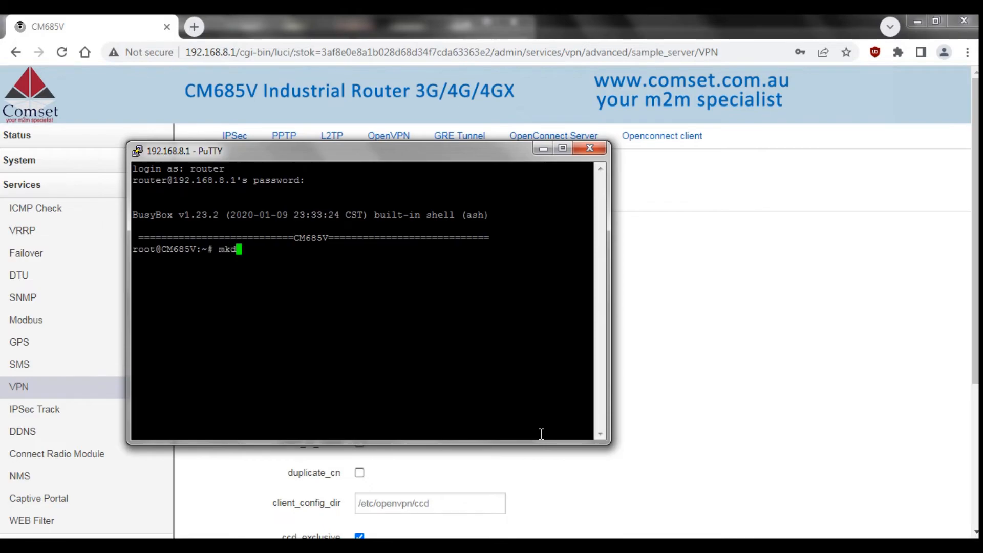
{"action": "type", "text": "ir /etc/openvpn/"}
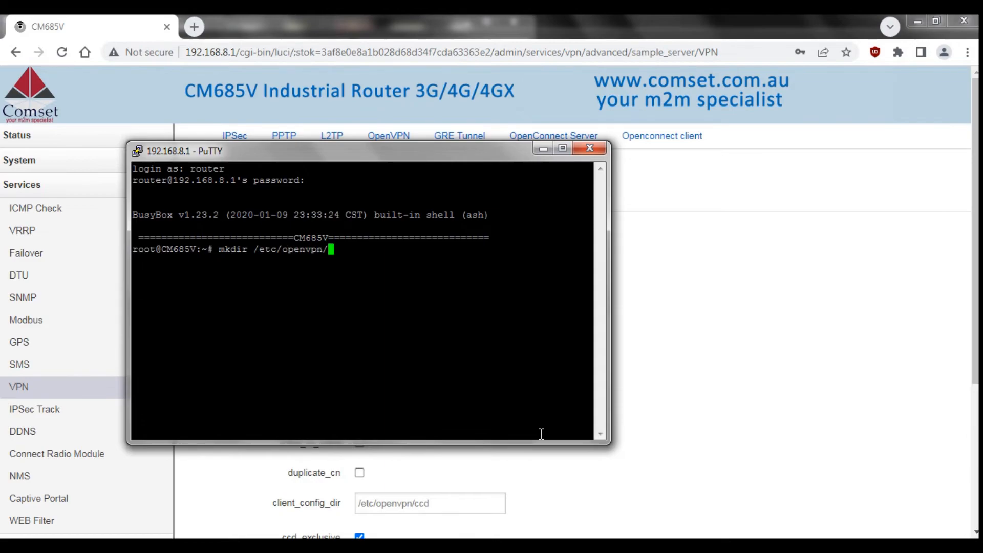
{"action": "type", "text": "ccd"}
{"action": "key", "text": "Return"}
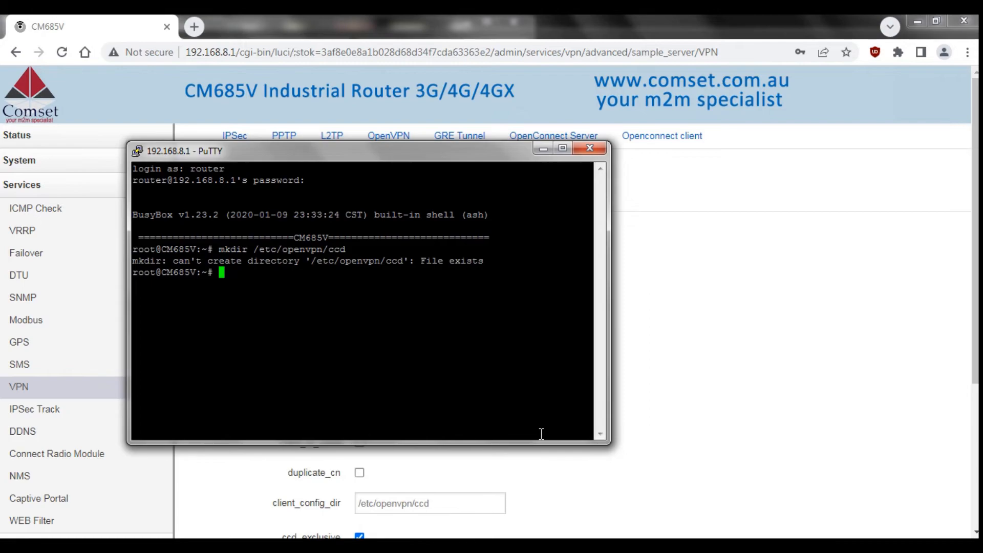
{"action": "type", "text": "echo \"iroute 192.1"}
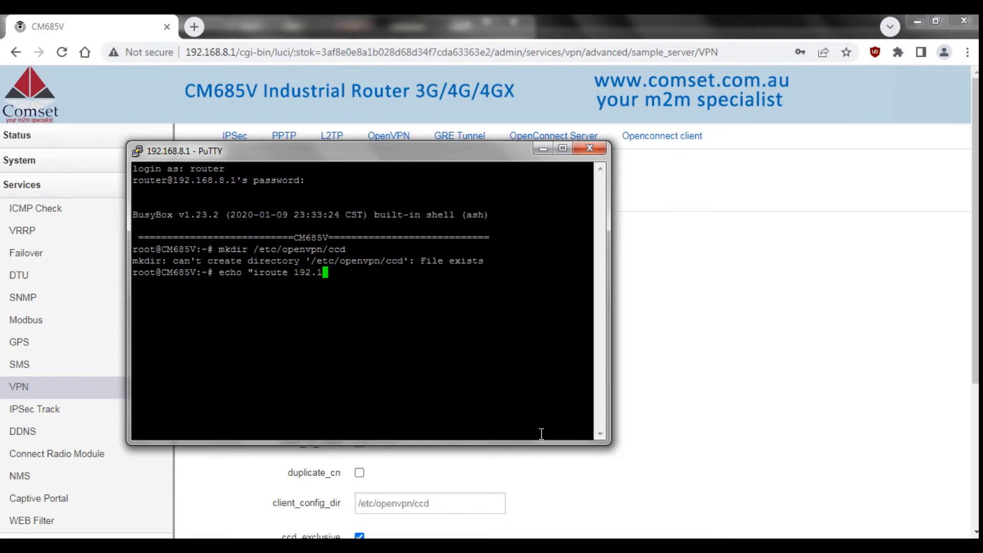
{"action": "type", "text": "68.10.0 2"}
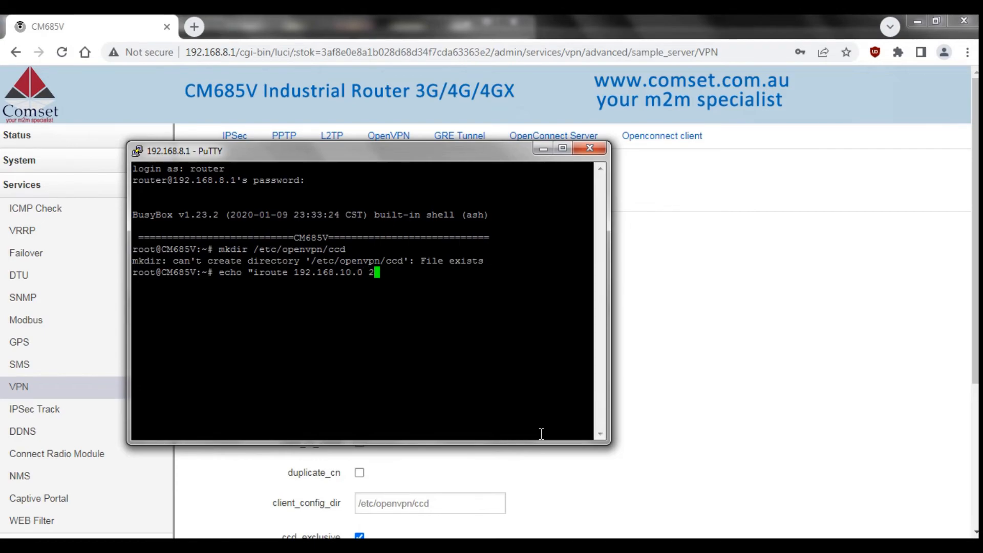
{"action": "type", "text": "55.255.255.0\" > /etc/openvpn"}
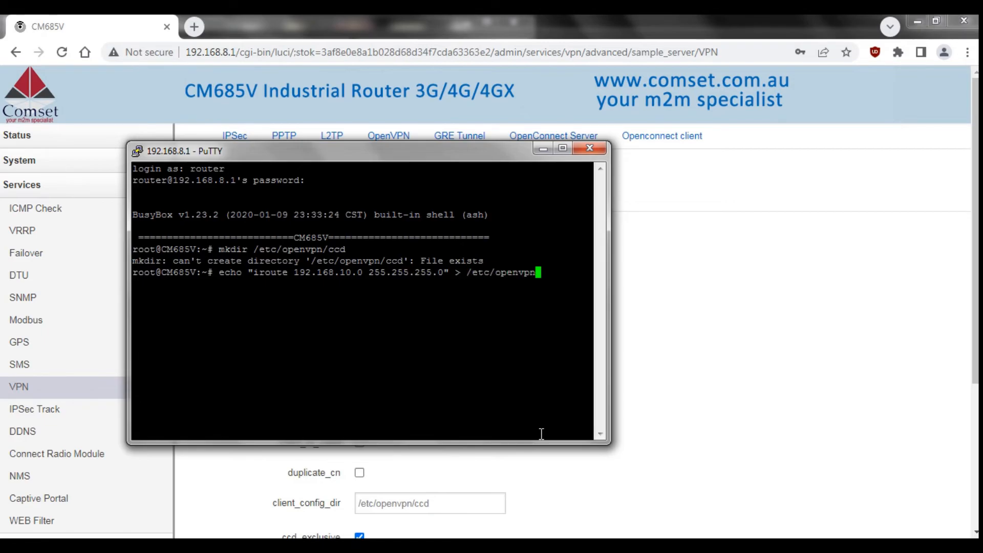
{"action": "type", "text": "/ccd/client"}
{"action": "key", "text": "Return"}
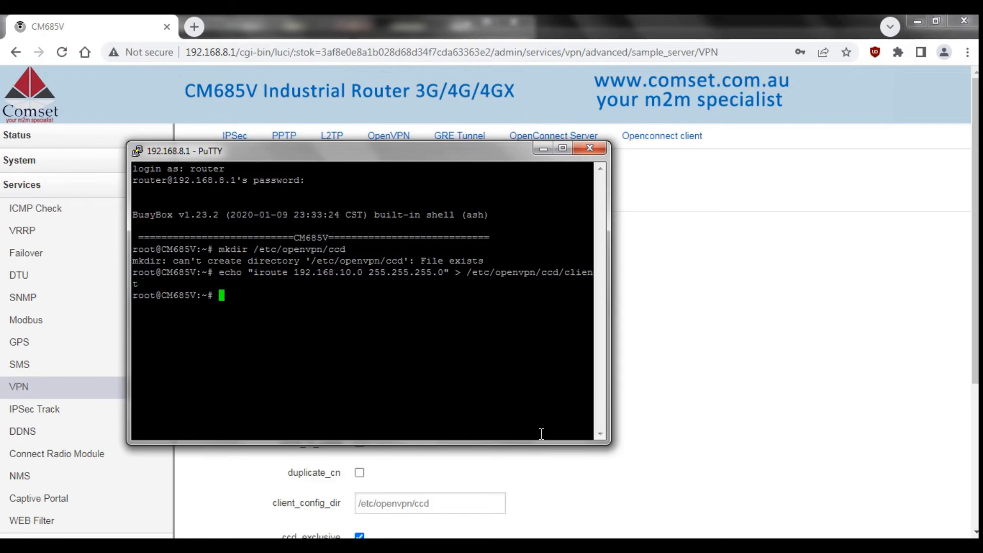
{"action": "left_click", "coordinate": [694, 403]}
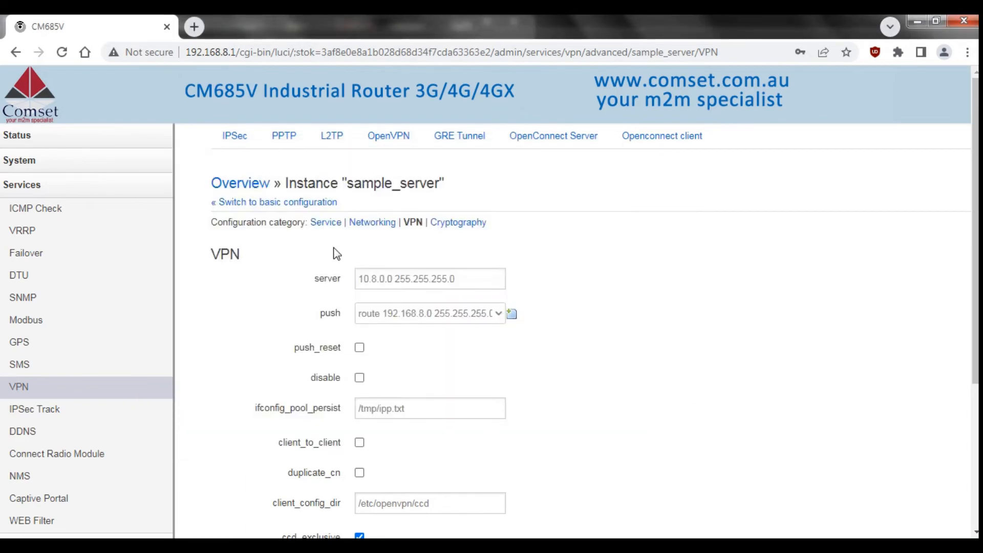
Return to the OpenVPN instance overview in the router web interface.
{"action": "left_click", "coordinate": [236, 185]}
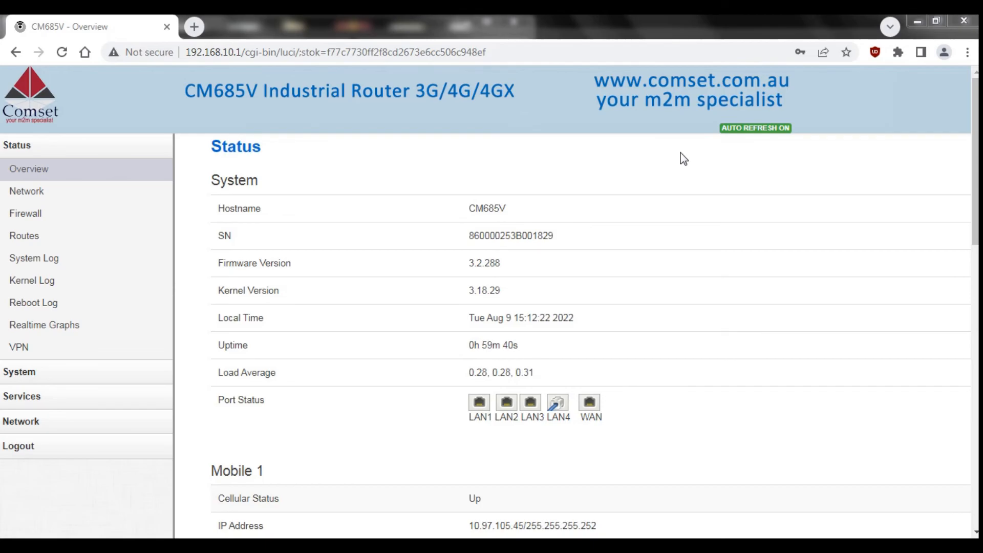
Ping 192.168.8.1 and then 192.168.8.145 from Command Prompt.
{"action": "key", "text": "alt+Tab"}
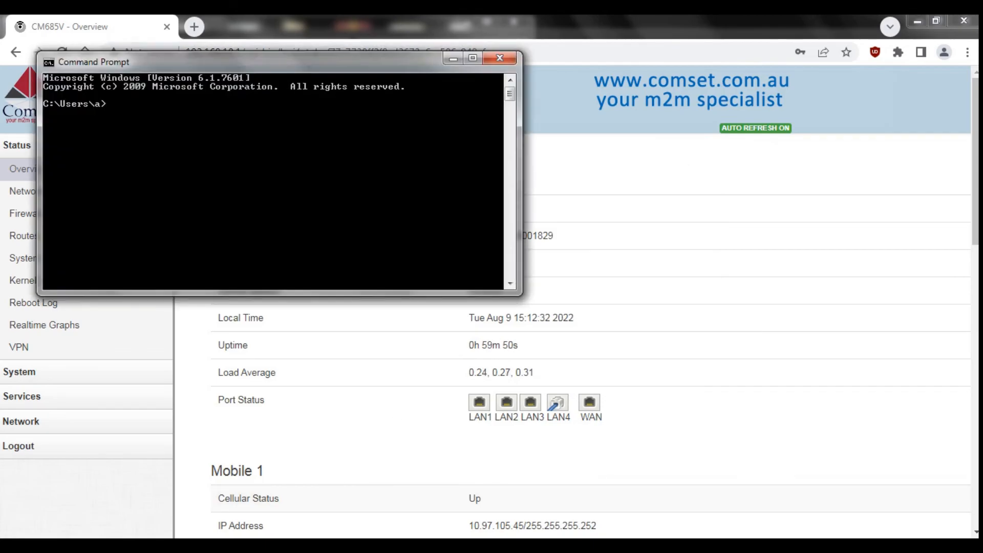
{"action": "type", "text": "ping 192.168.8.1"}
{"action": "key", "text": "Return"}
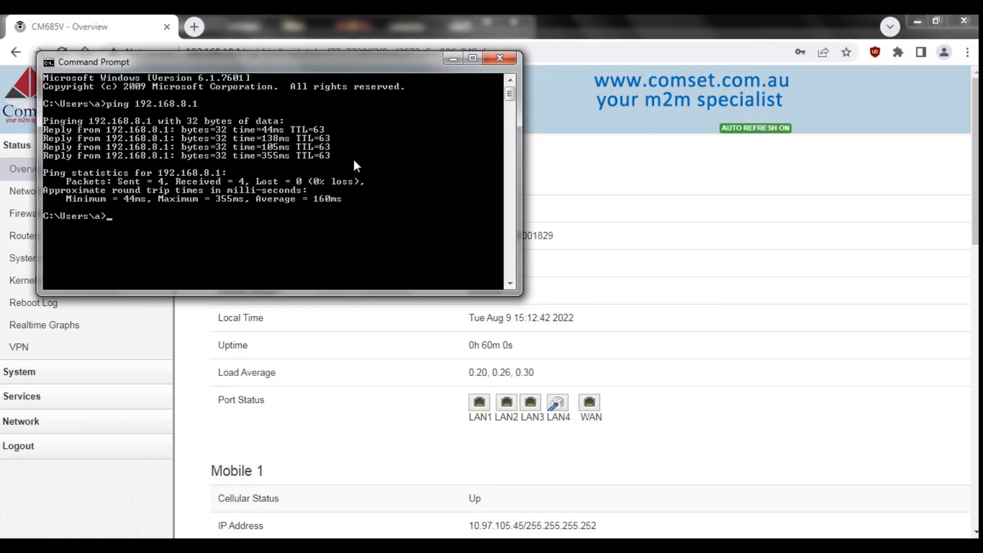
{"action": "type", "text": "ping 192.168.8.145"}
{"action": "key", "text": "Return"}
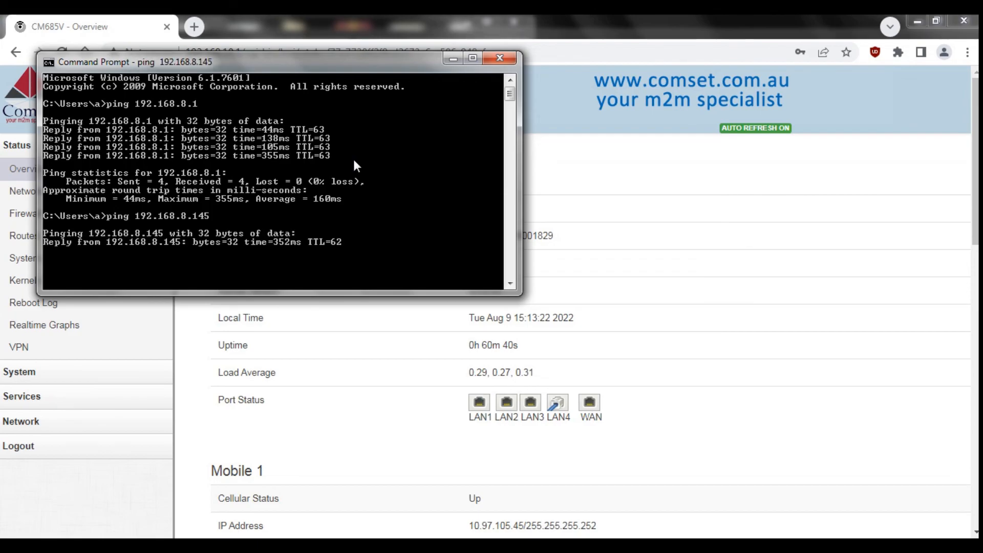